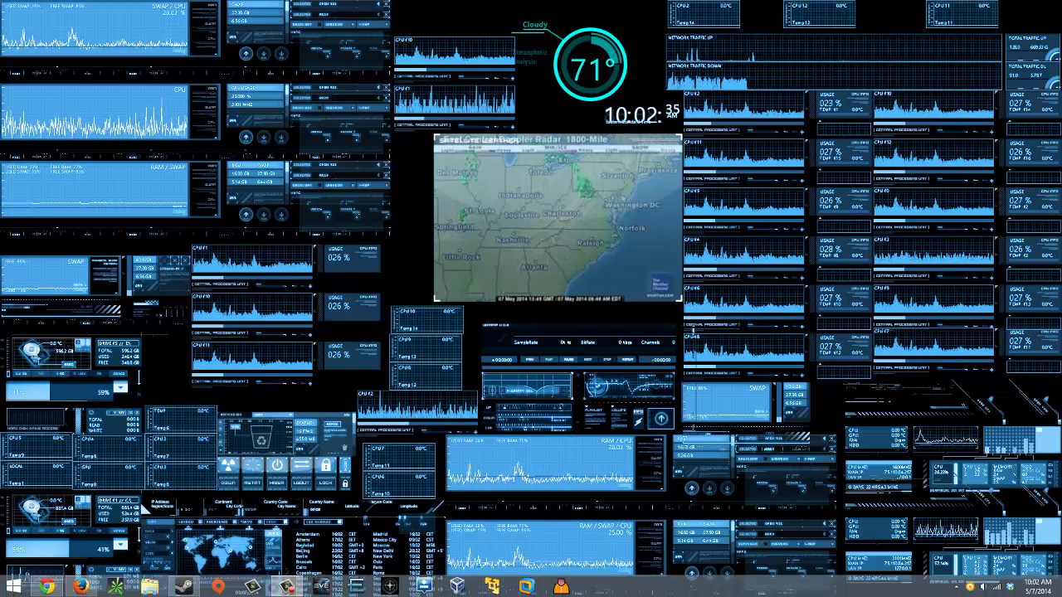
# Open Task Manager, switch to the compact view and back to the detailed one, and display CPU performance.
pyautogui.rightClick(734, 586)
pyautogui.click(777, 545)
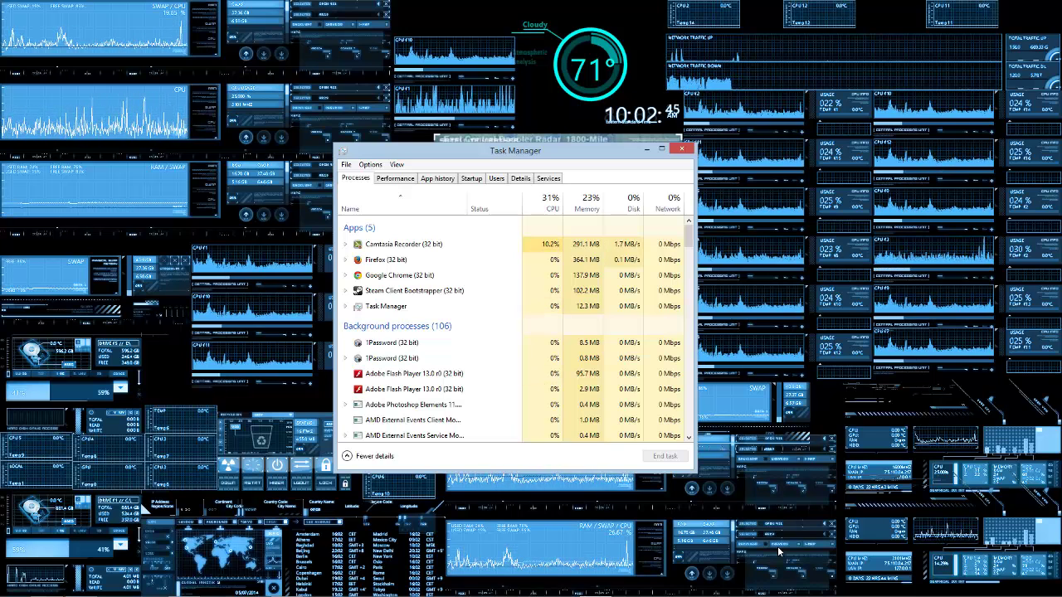
pyautogui.click(373, 457)
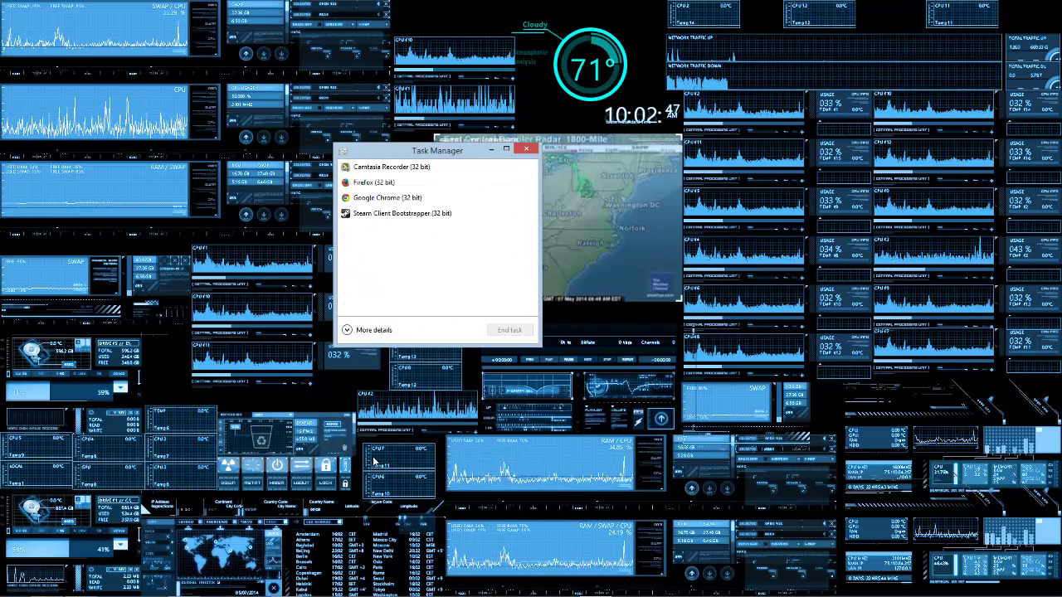
pyautogui.click(370, 331)
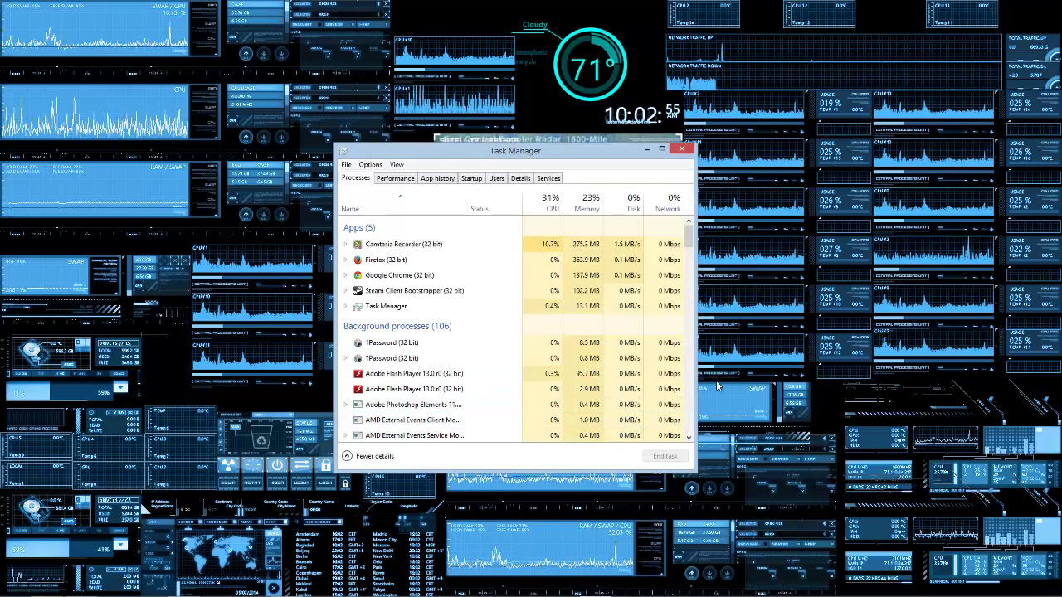
pyautogui.click(397, 178)
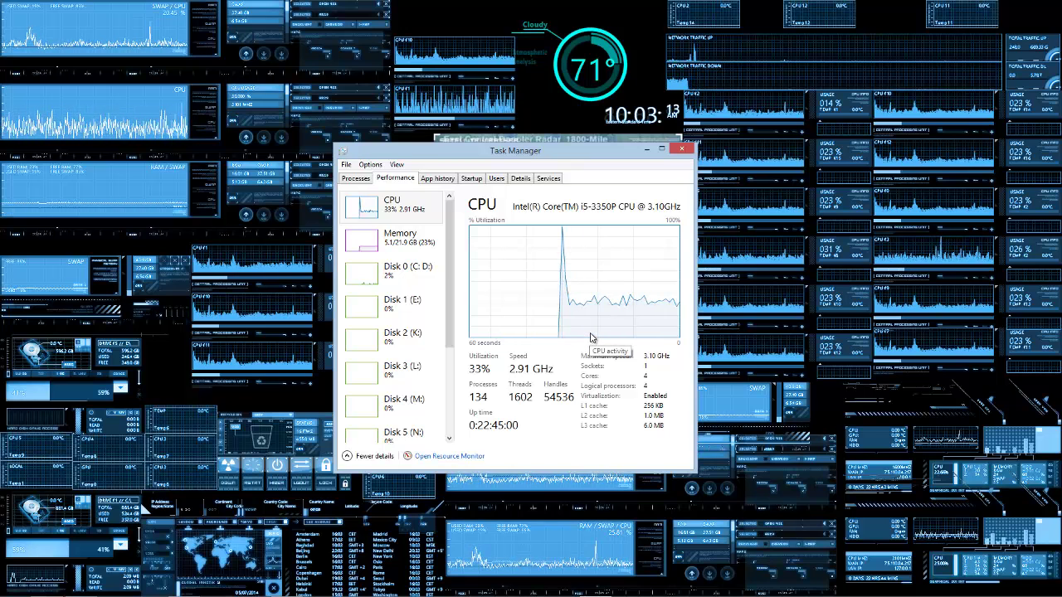
# Examine Task Manager's behavior setting in the notification area icon options and close them without changes.
pyautogui.moveTo(960, 590)
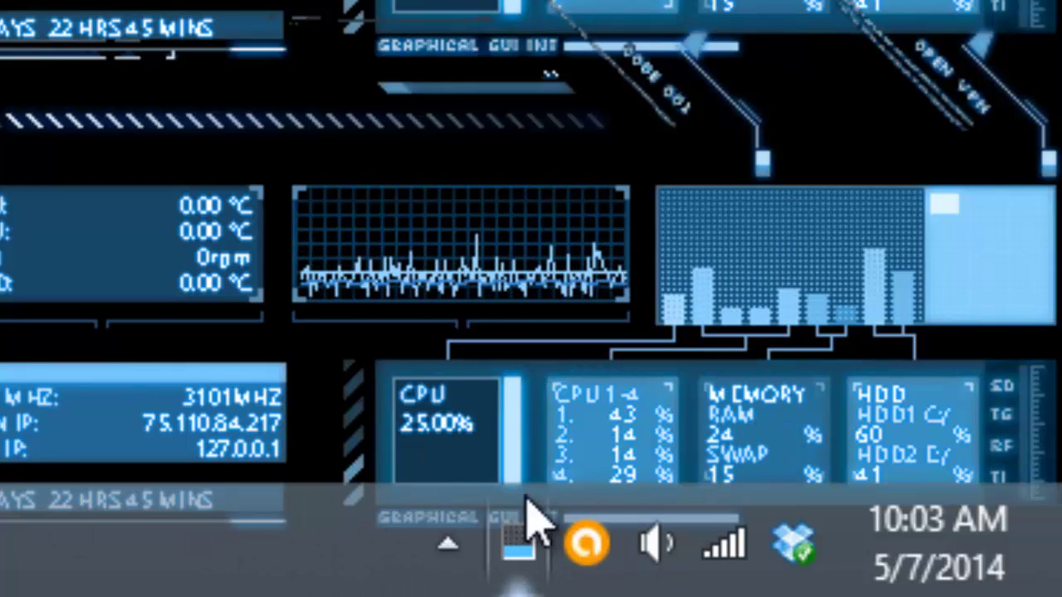
pyautogui.moveTo(523, 551)
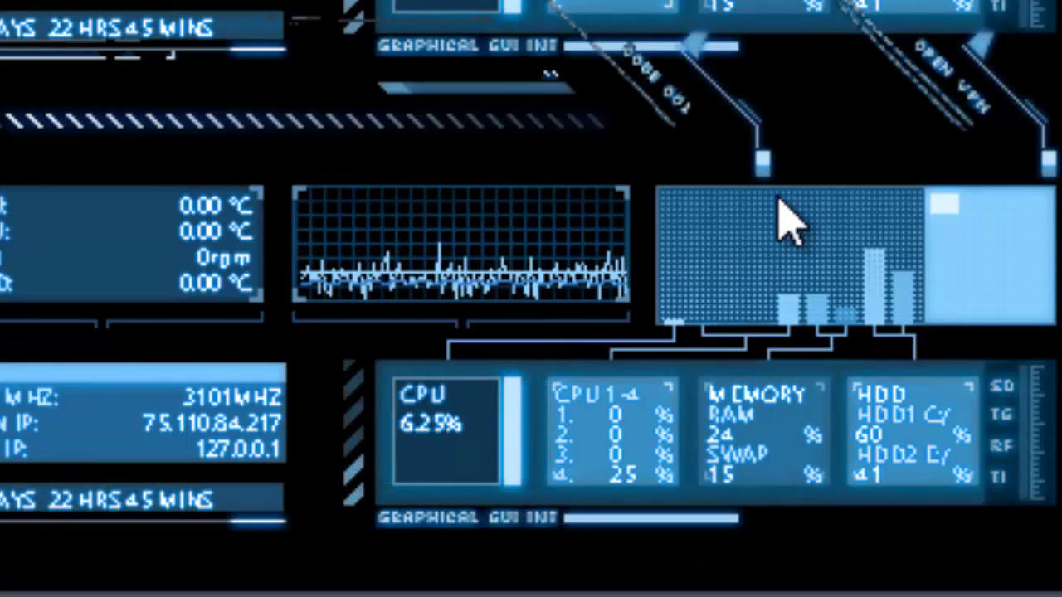
pyautogui.moveTo(407, 591)
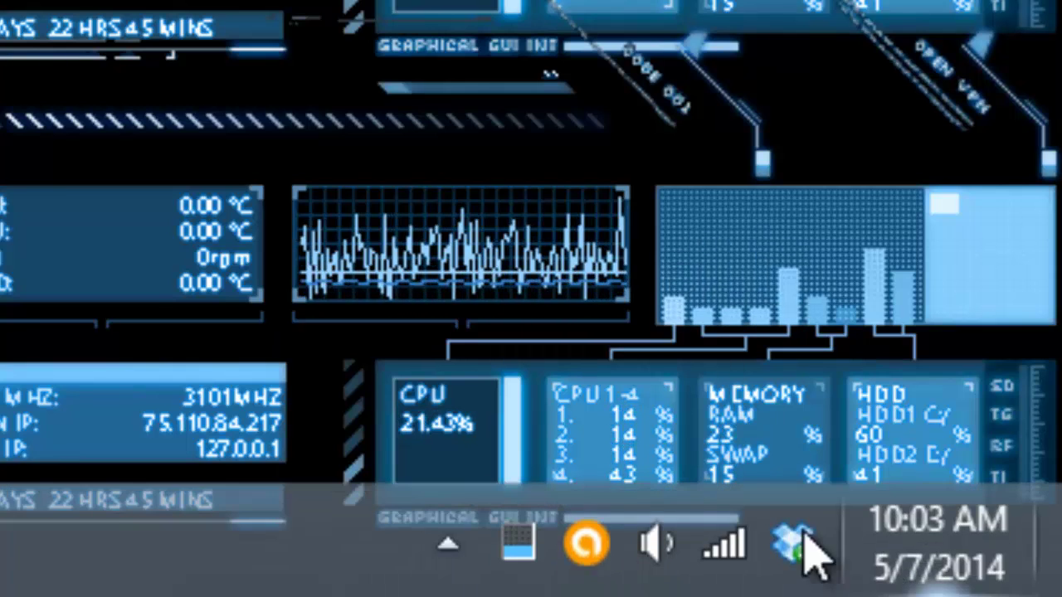
pyautogui.click(449, 546)
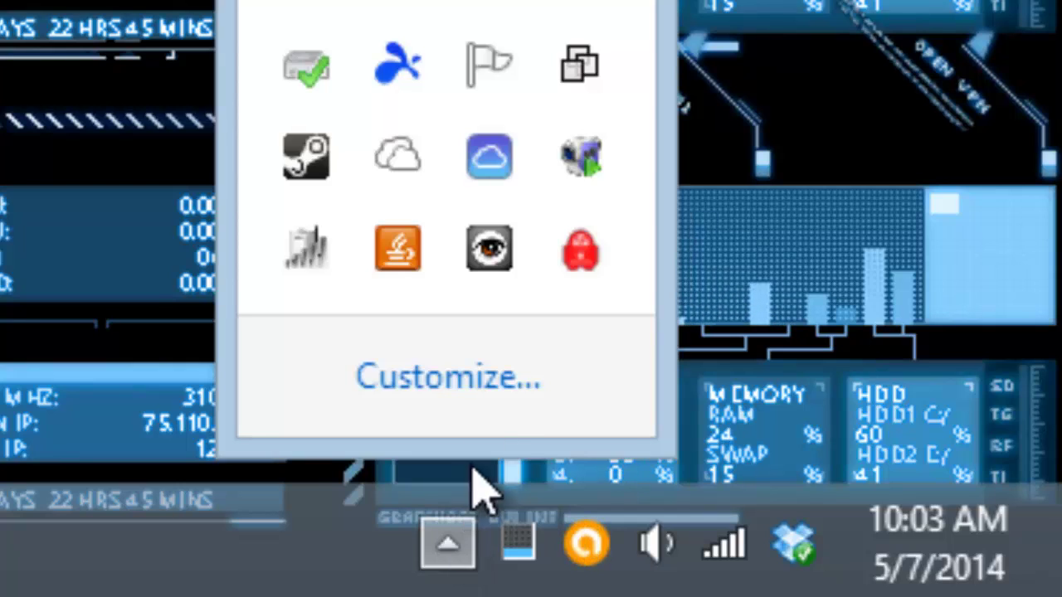
pyautogui.click(479, 385)
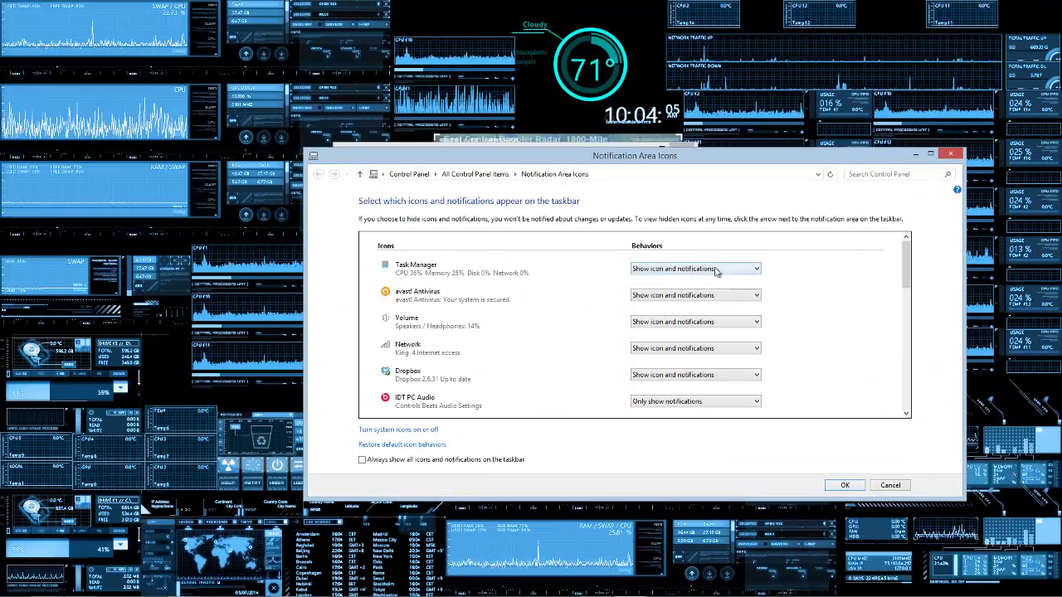
pyautogui.click(950, 156)
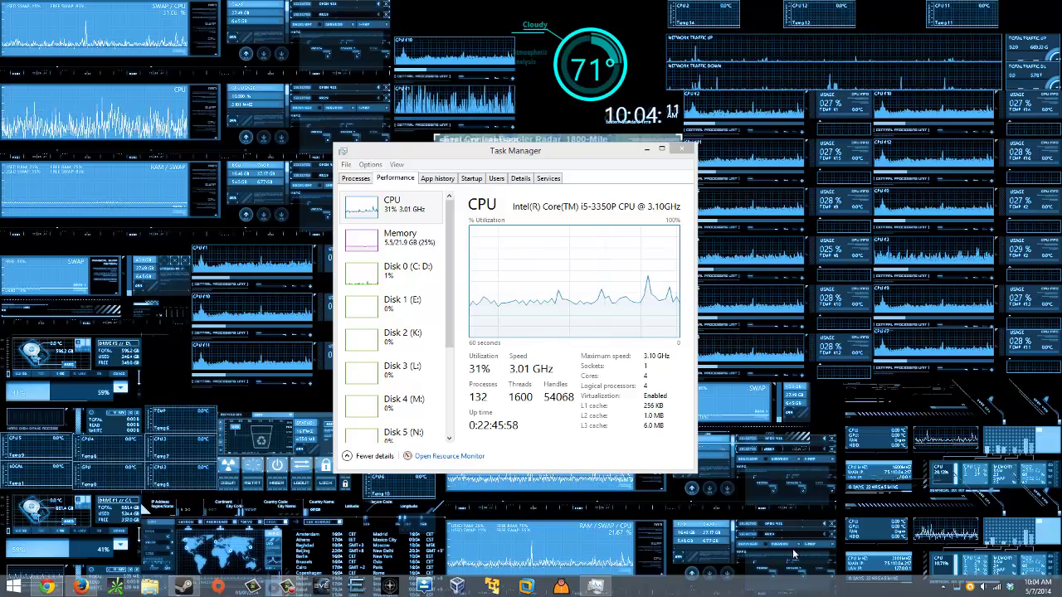
# Enable the Hide when minimized option for Task Manager and minimize its window.
pyautogui.click(646, 150)
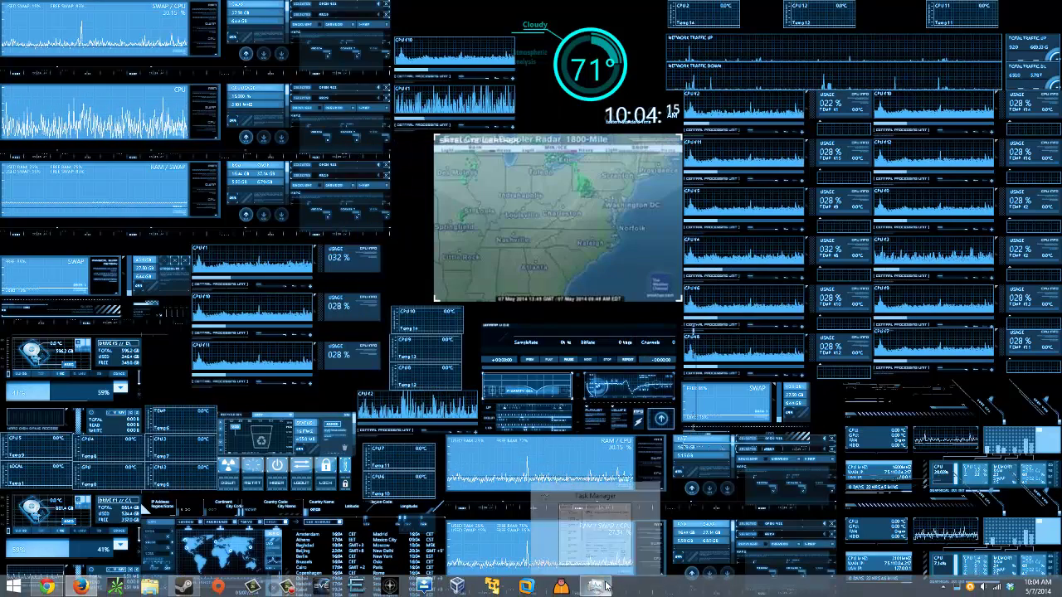
pyautogui.click(602, 586)
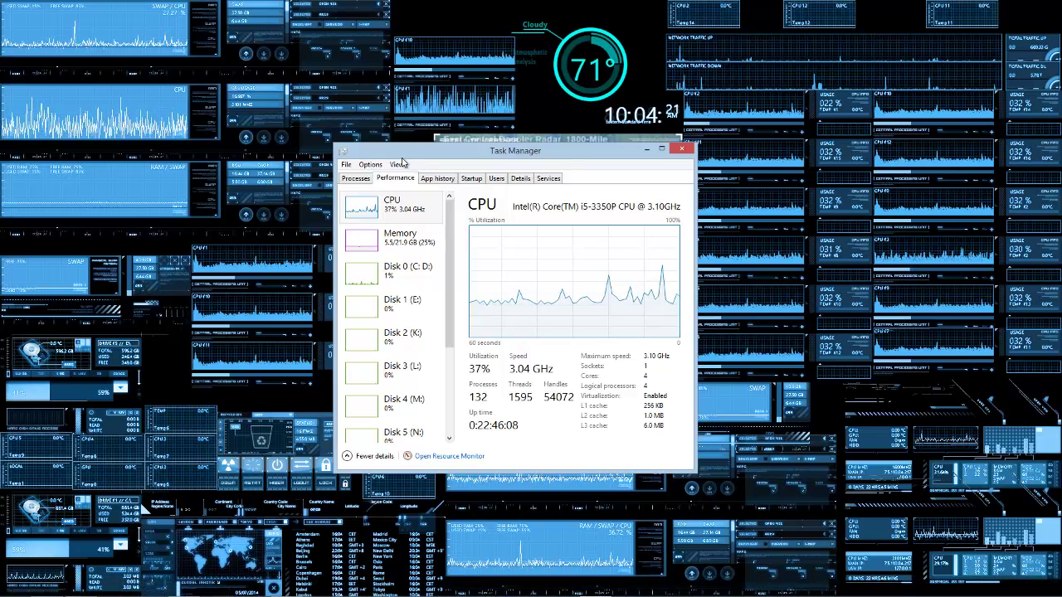
pyautogui.click(370, 165)
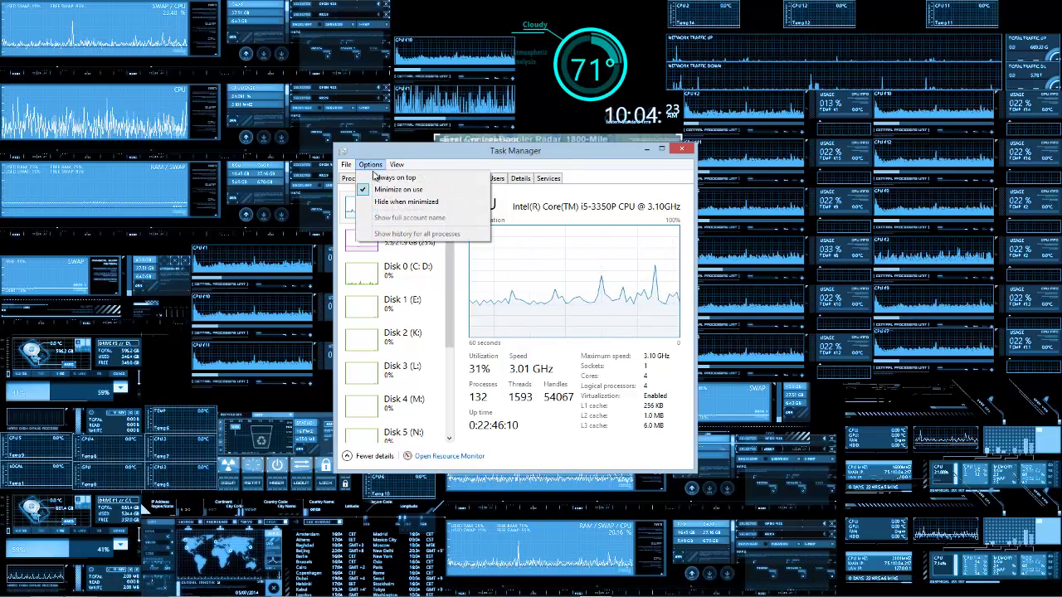
pyautogui.click(370, 166)
pyautogui.click(371, 165)
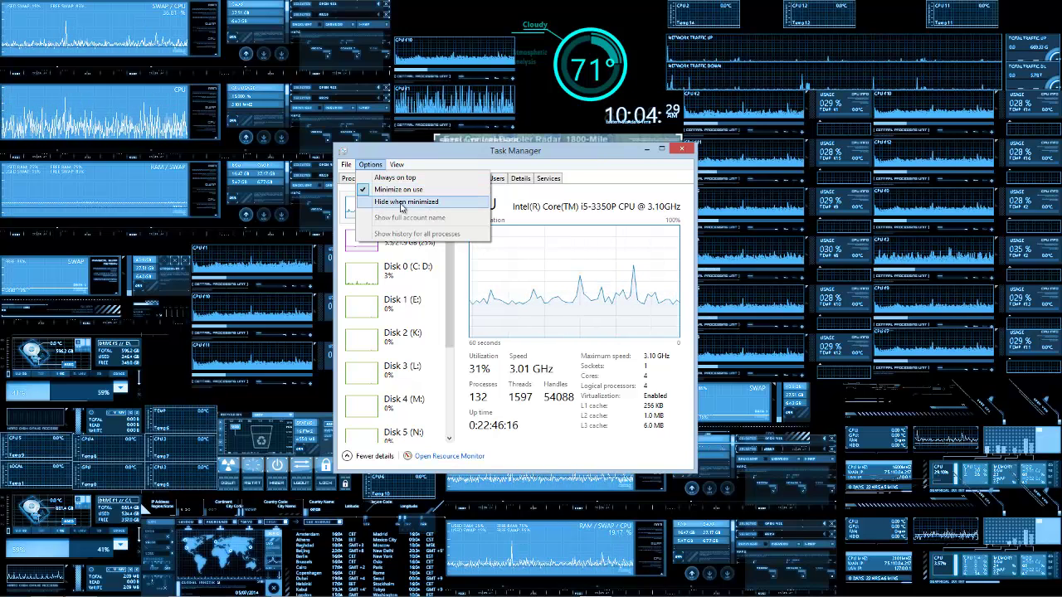
pyautogui.click(399, 203)
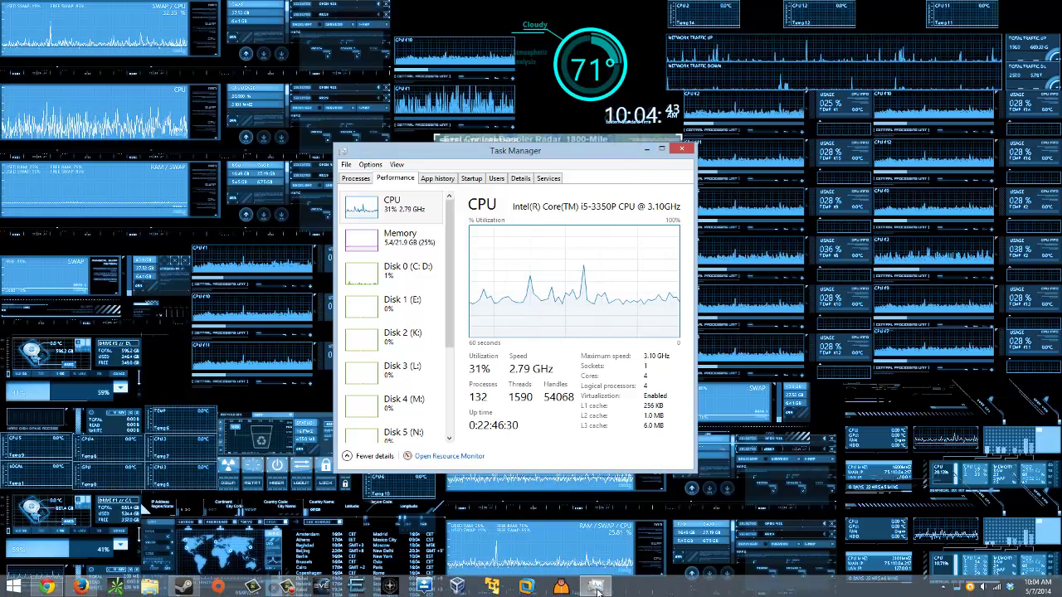
pyautogui.moveTo(596, 586)
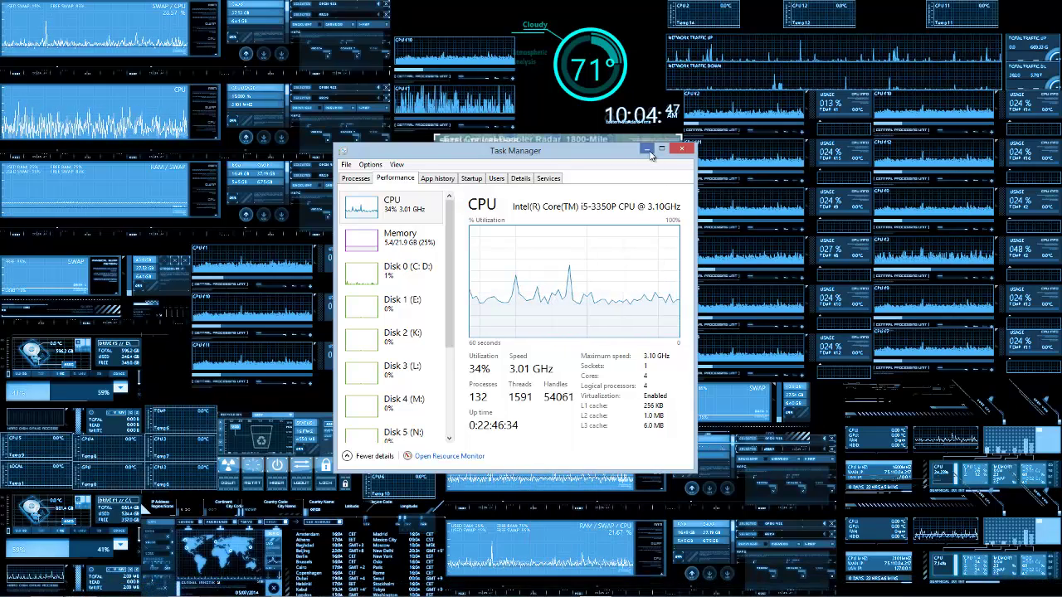
pyautogui.click(596, 586)
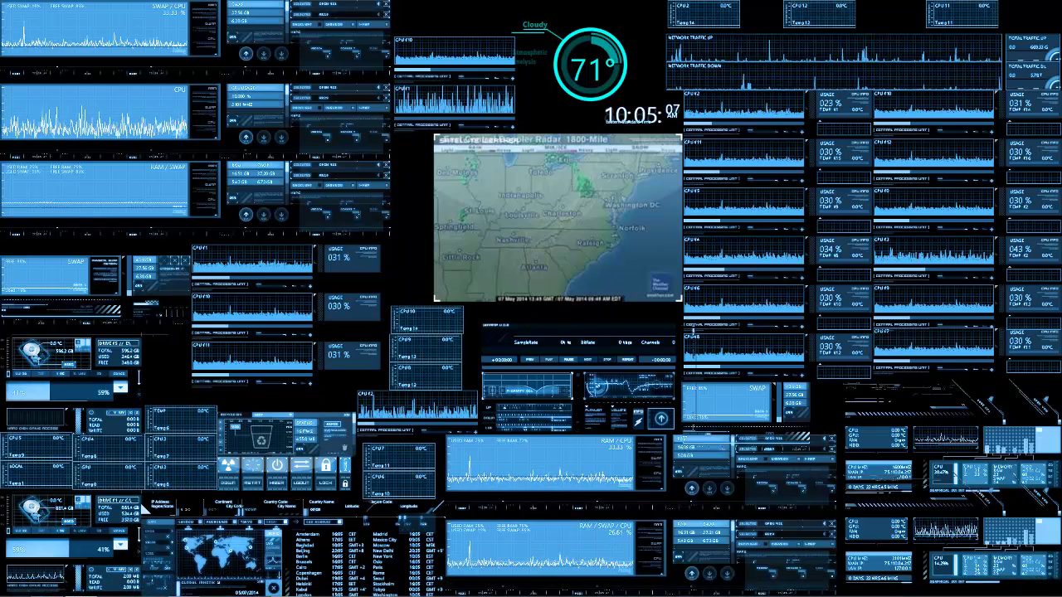
pyautogui.moveTo(778, 593)
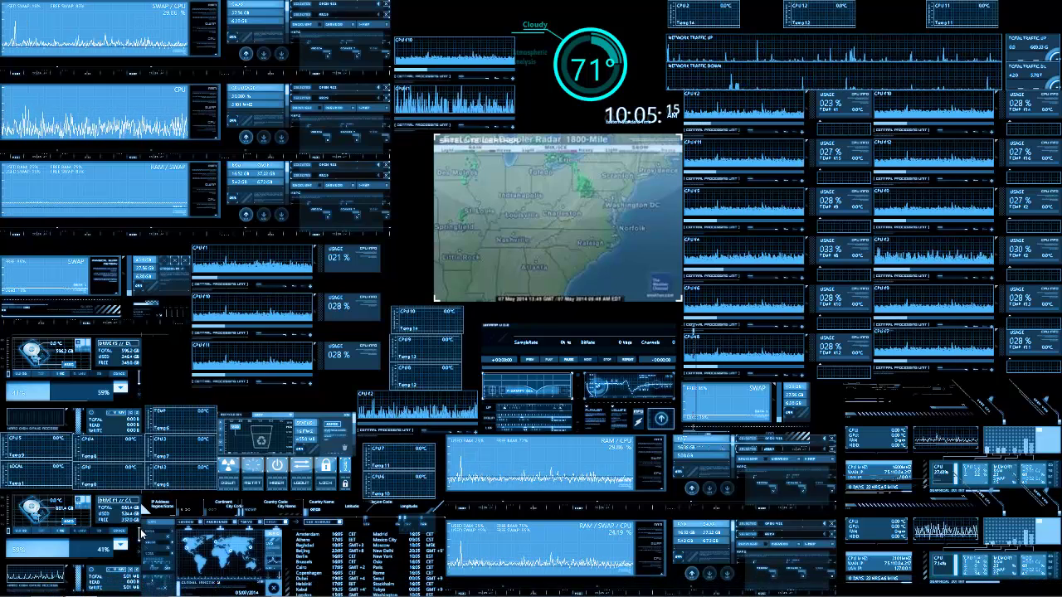
pyautogui.moveTo(143, 596)
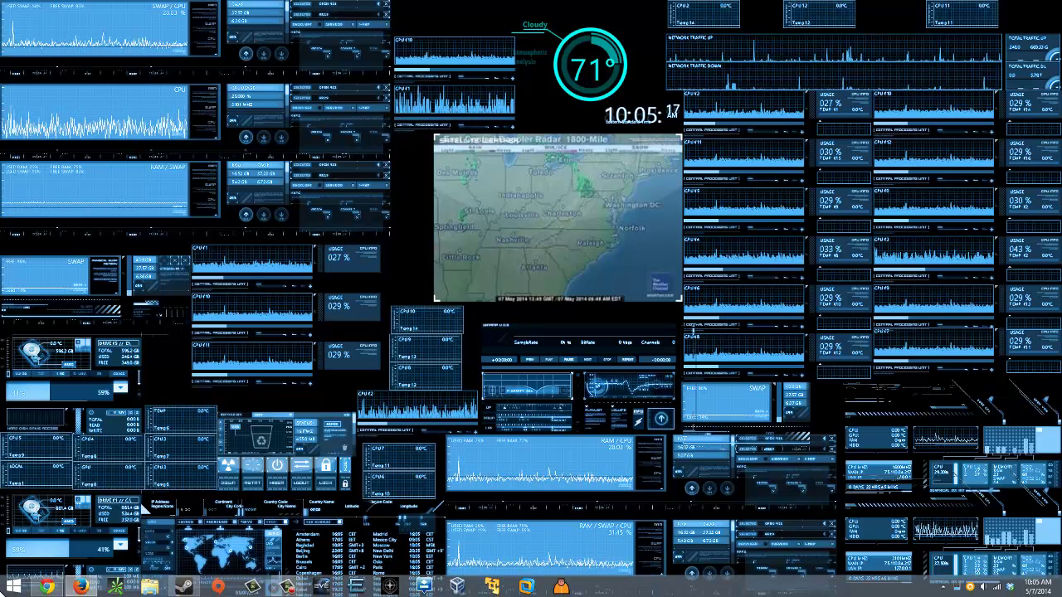
pyautogui.press('super')
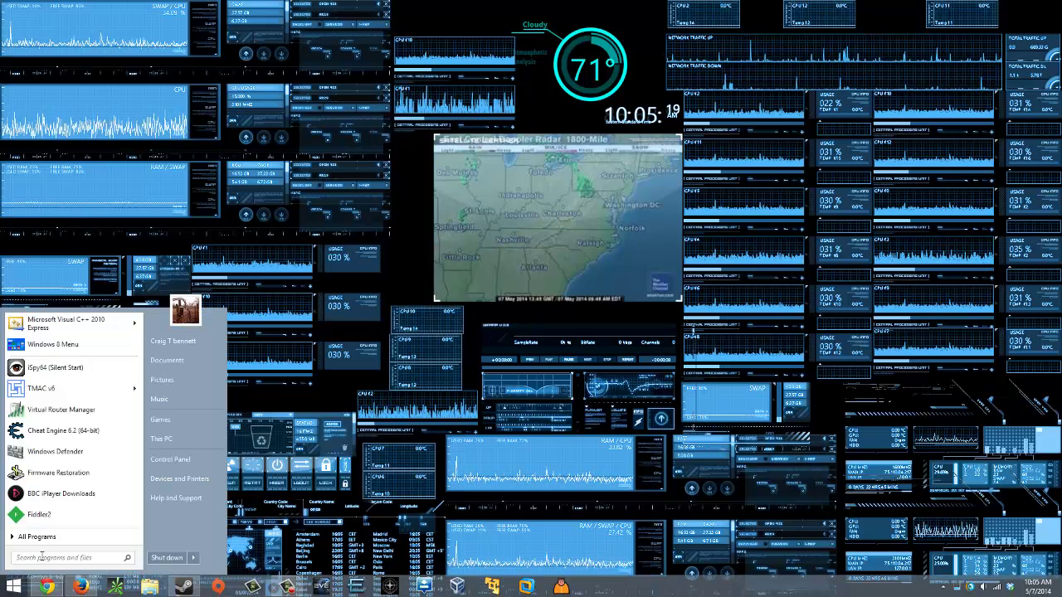
pyautogui.write('window exp')
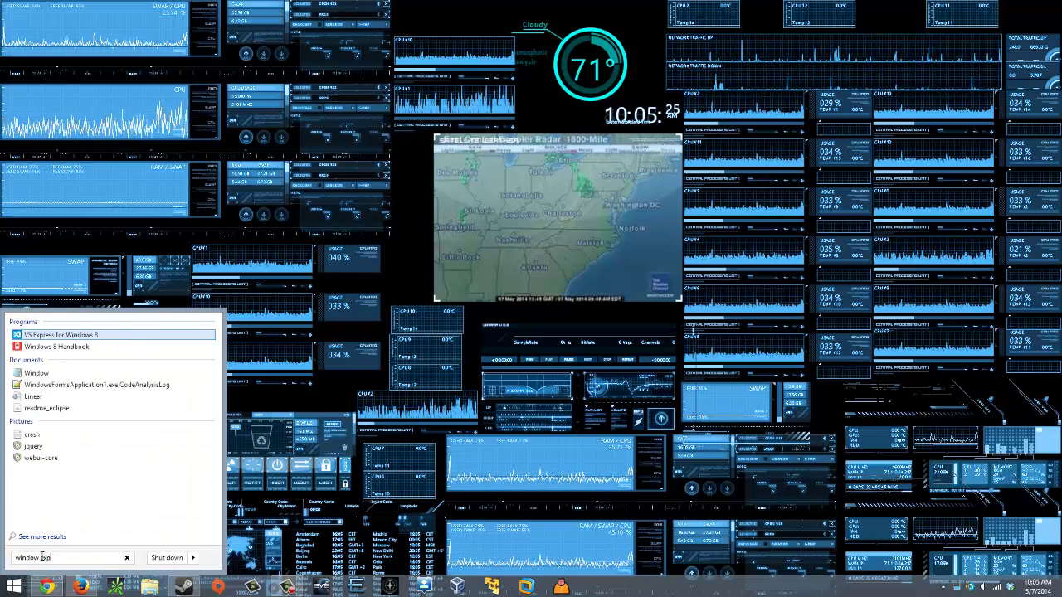
pyautogui.click(557, 412)
# Browse from This PC to C:\Windows\System32 and search that folder for taskmgr.
pyautogui.press('super')
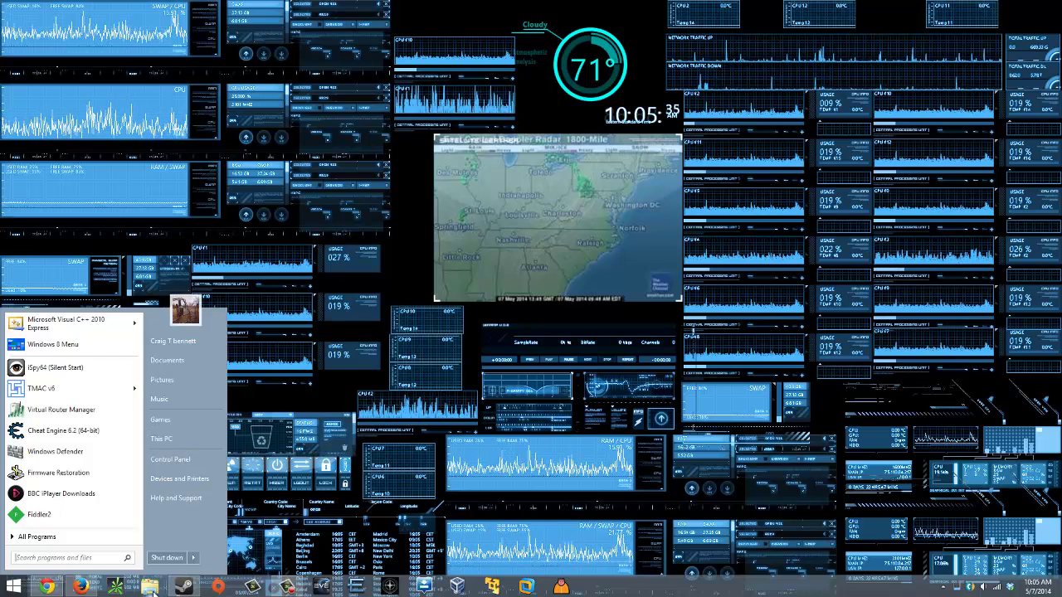
pyautogui.click(189, 435)
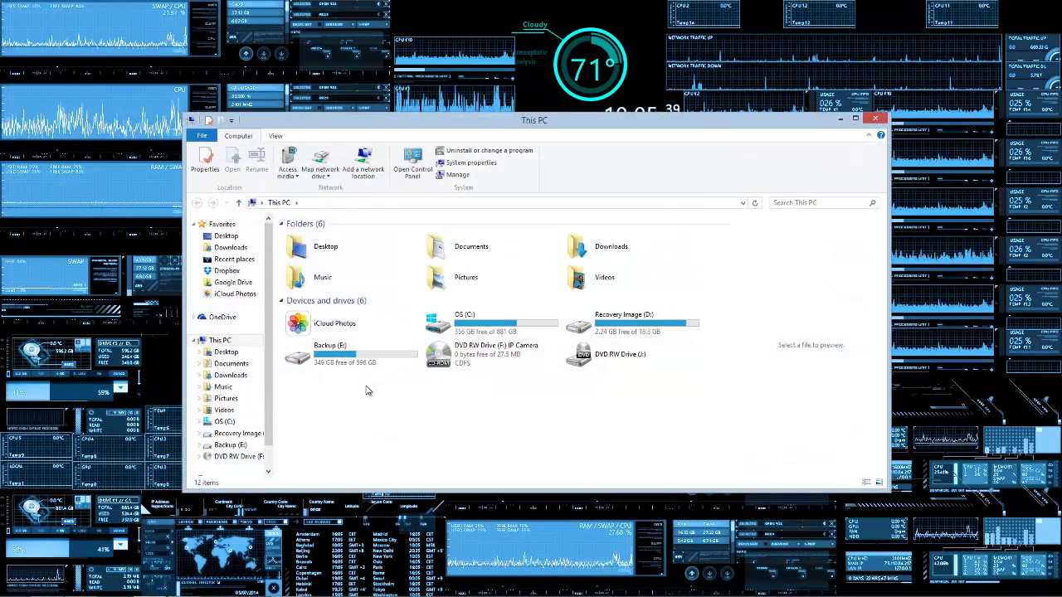
pyautogui.click(200, 422)
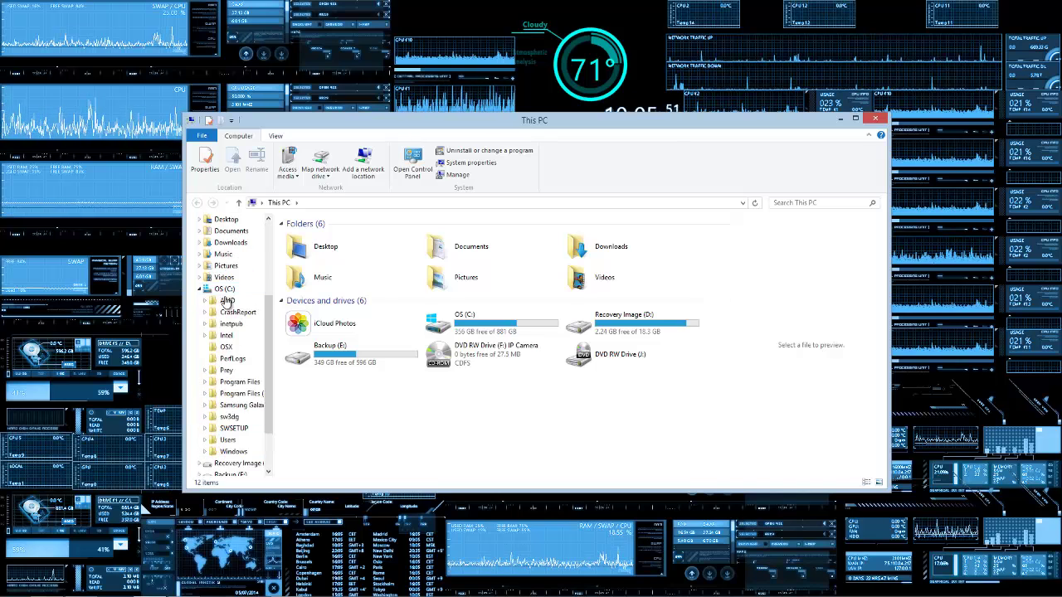
pyautogui.click(205, 452)
pyautogui.scroll(-4, 206, 456)
pyautogui.scroll(-15, 206, 455)
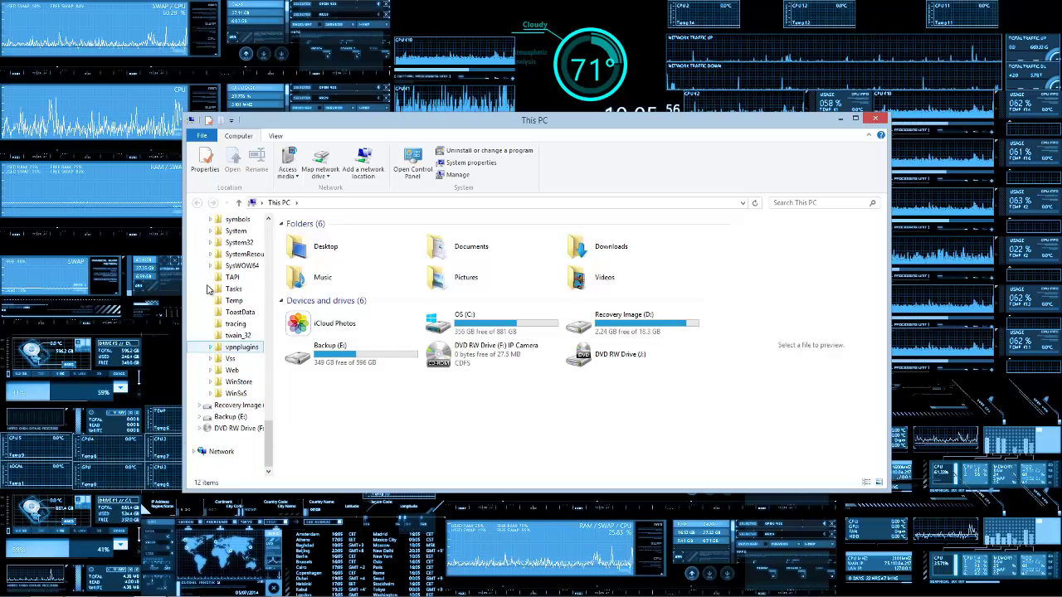
pyautogui.click(212, 242)
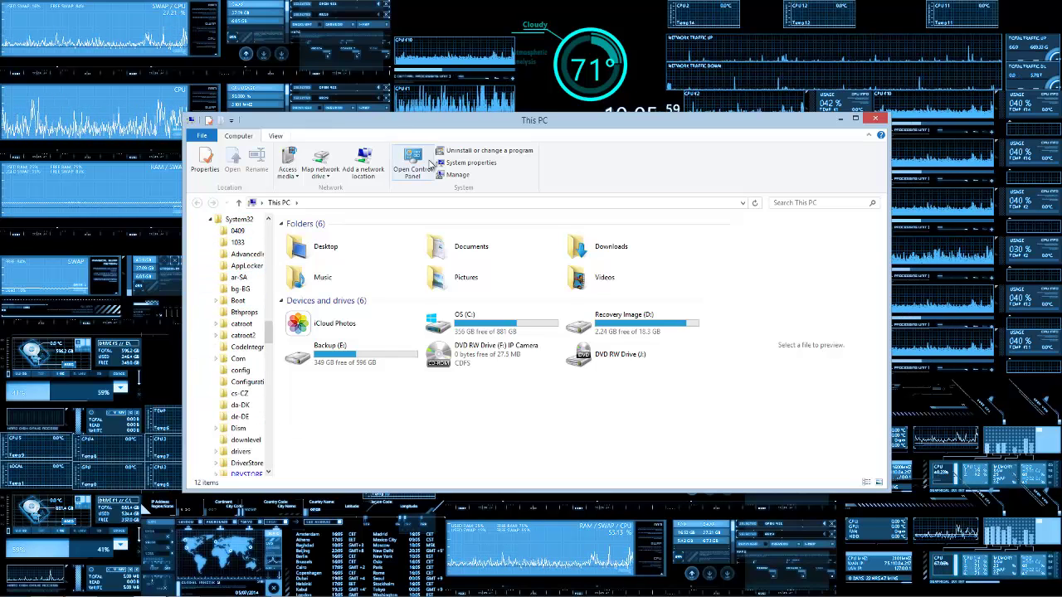
pyautogui.click(239, 220)
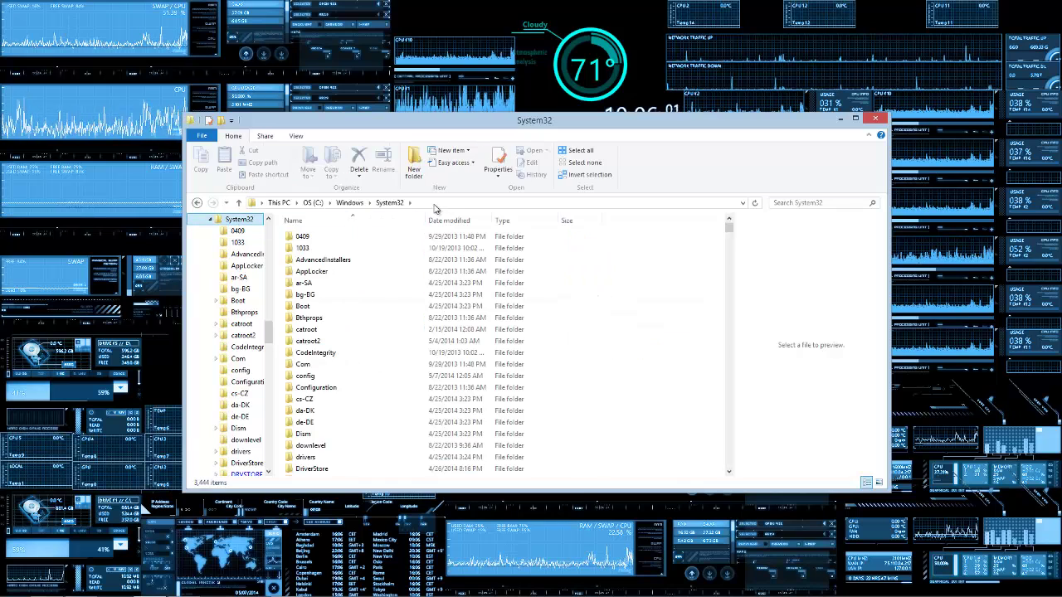
pyautogui.click(441, 205)
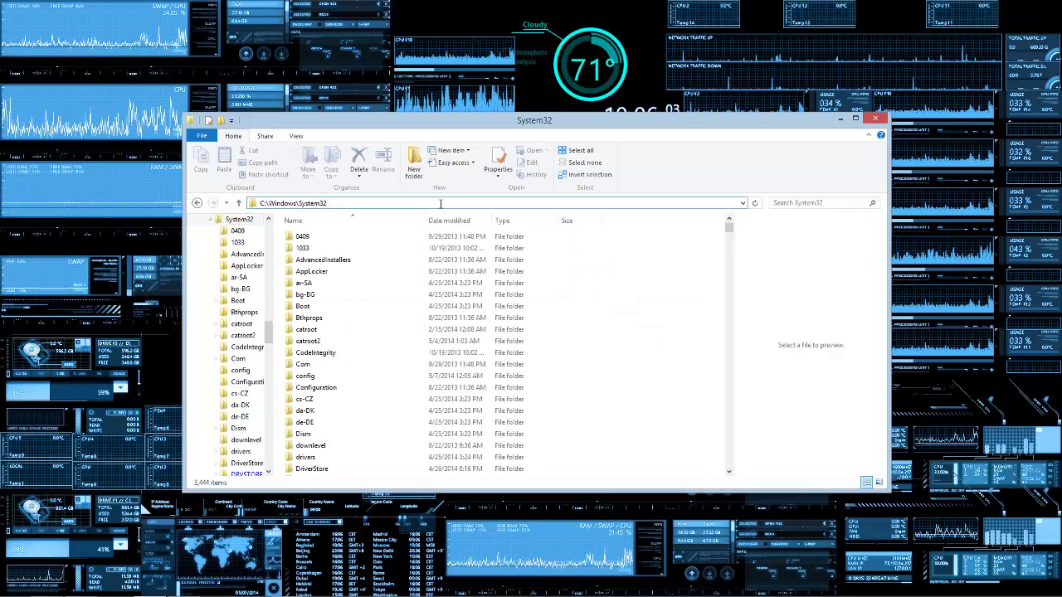
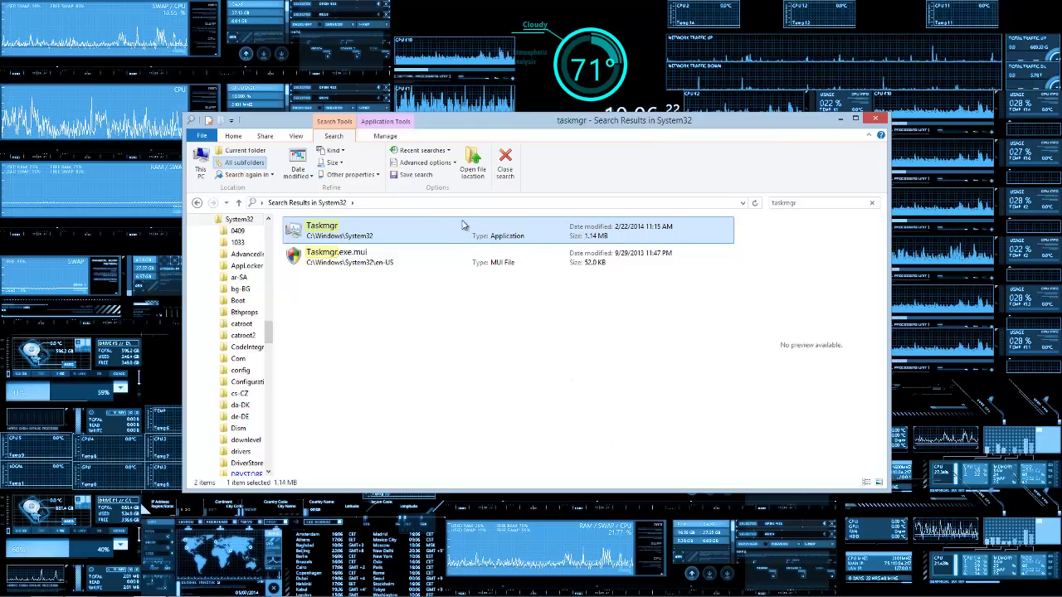
# Create a shortcut to the System32 Taskmgr application, accepting placement on the desktop.
pyautogui.moveTo(1028, 591)
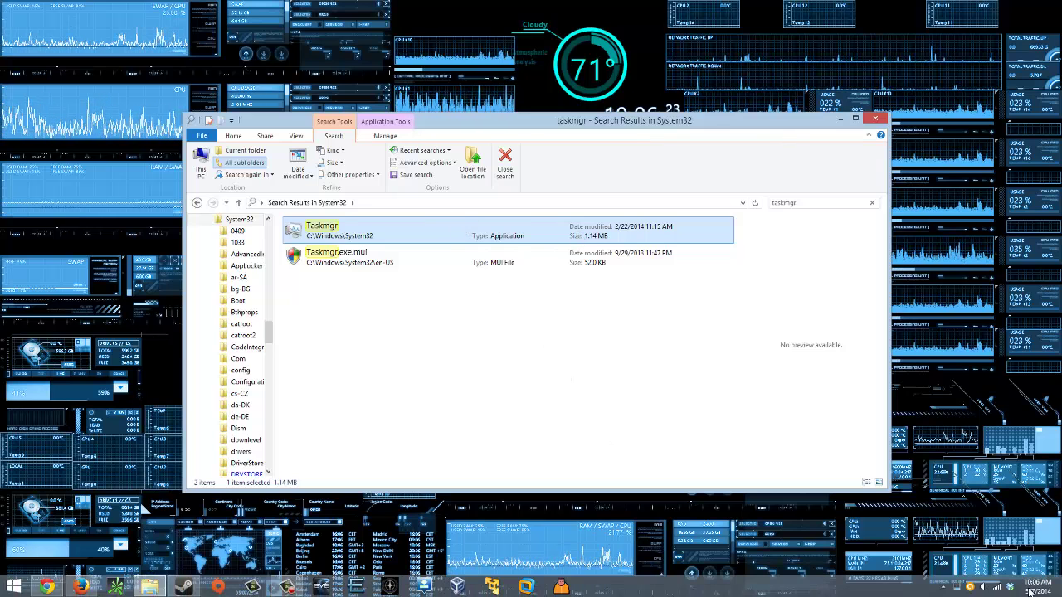
pyautogui.rightClick(436, 236)
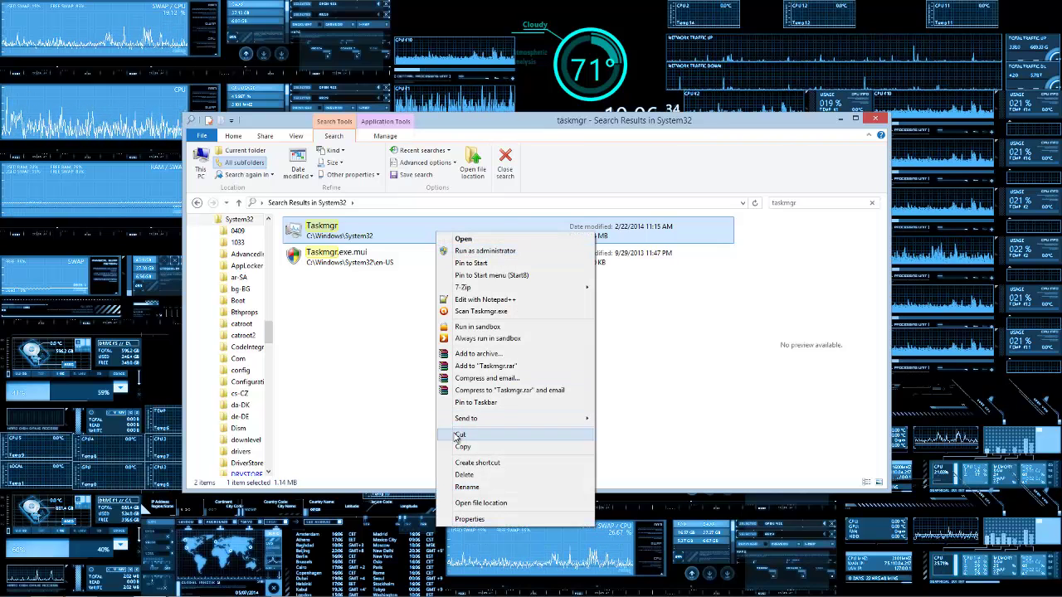
pyautogui.click(517, 467)
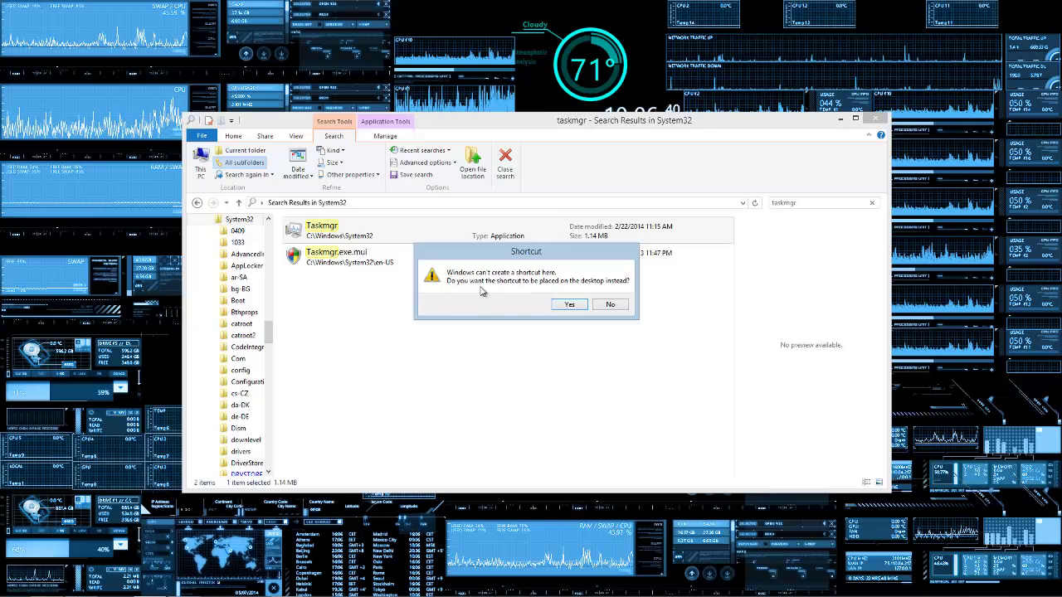
pyautogui.click(570, 306)
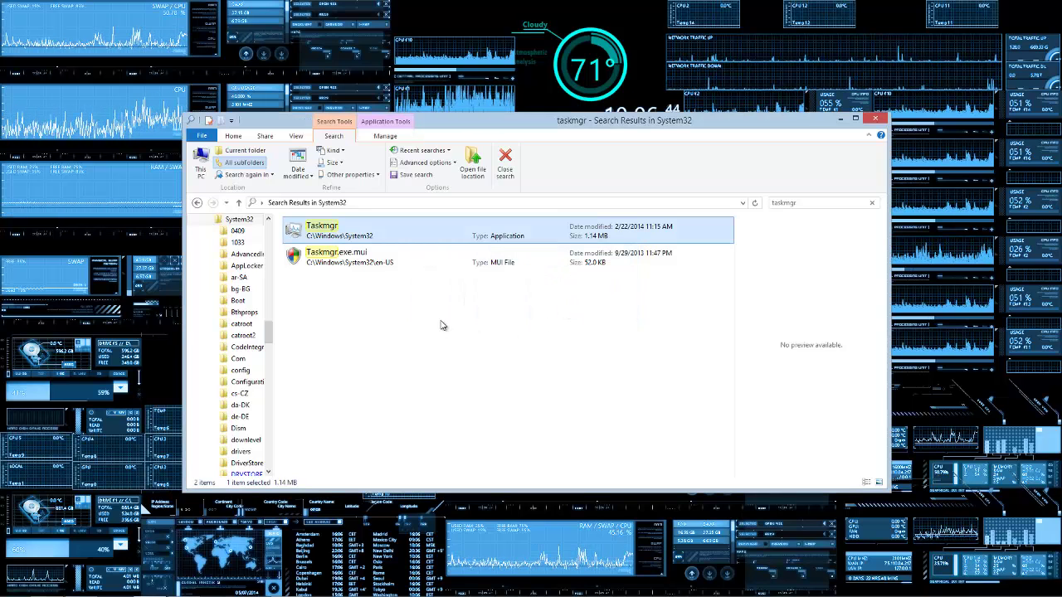
pyautogui.click(485, 361)
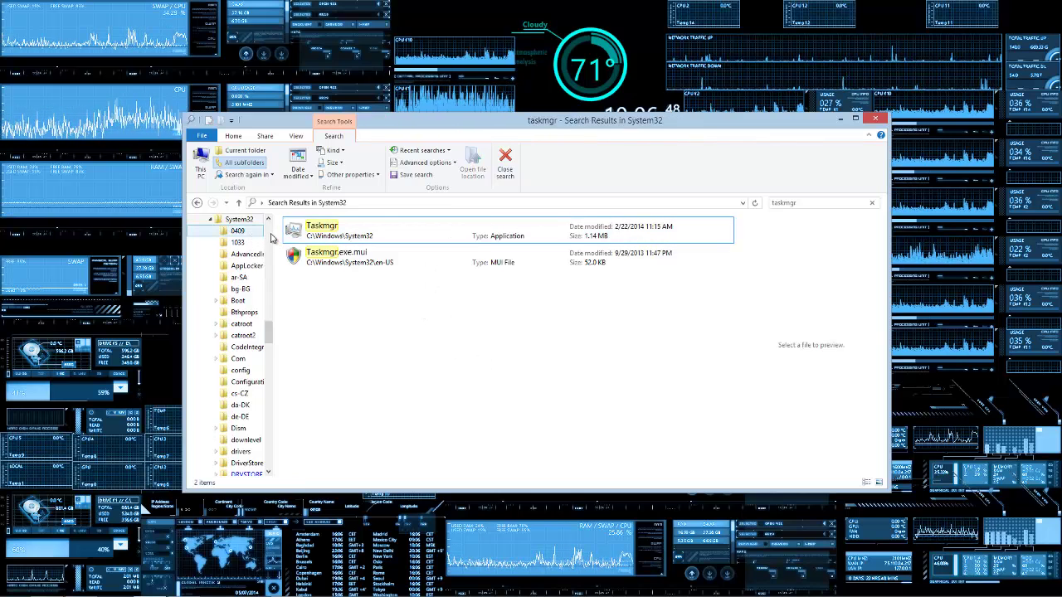
pyautogui.scroll(10, 271, 238)
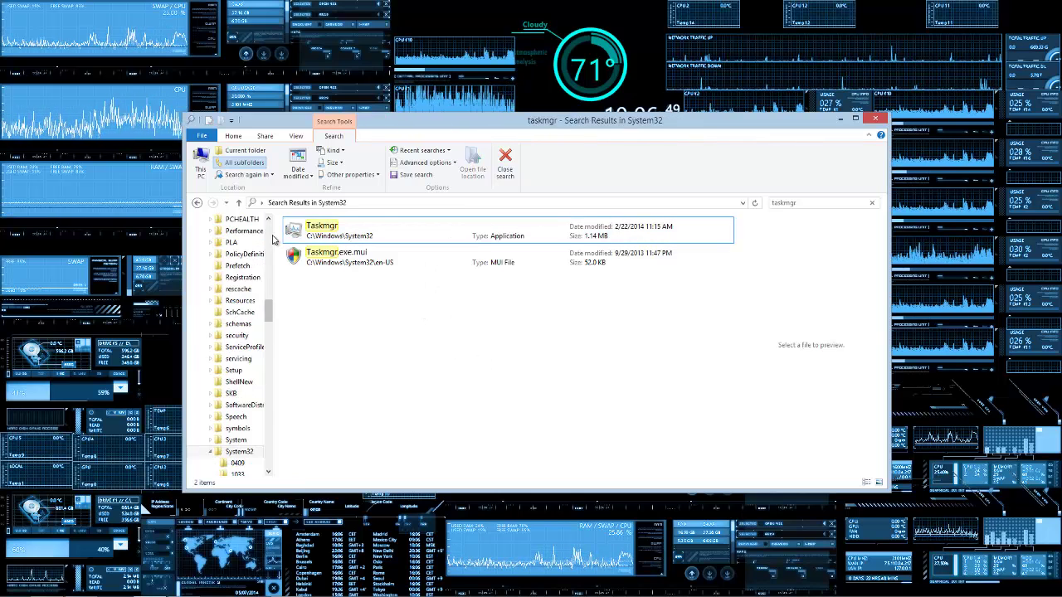
# Cut the Taskmgr - Shortcut file from the Desktop folder.
pyautogui.click(355, 263)
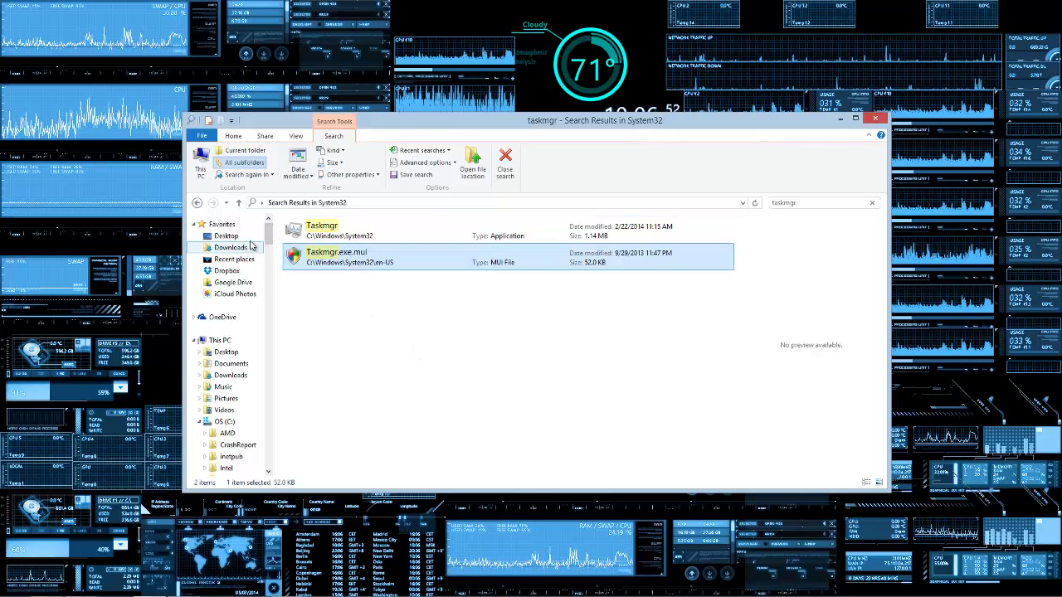
pyautogui.click(222, 235)
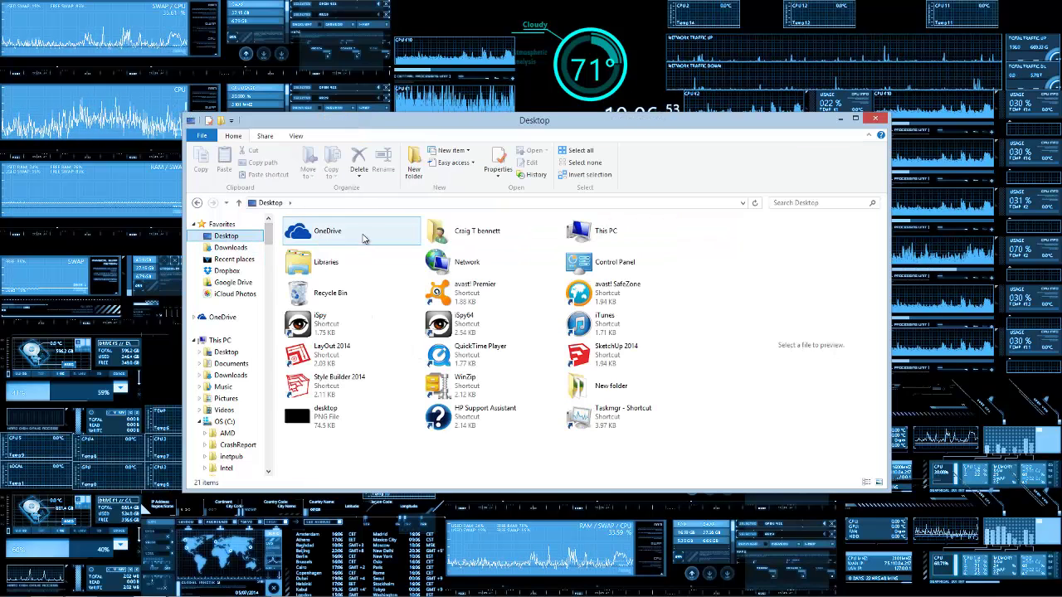
pyautogui.click(622, 429)
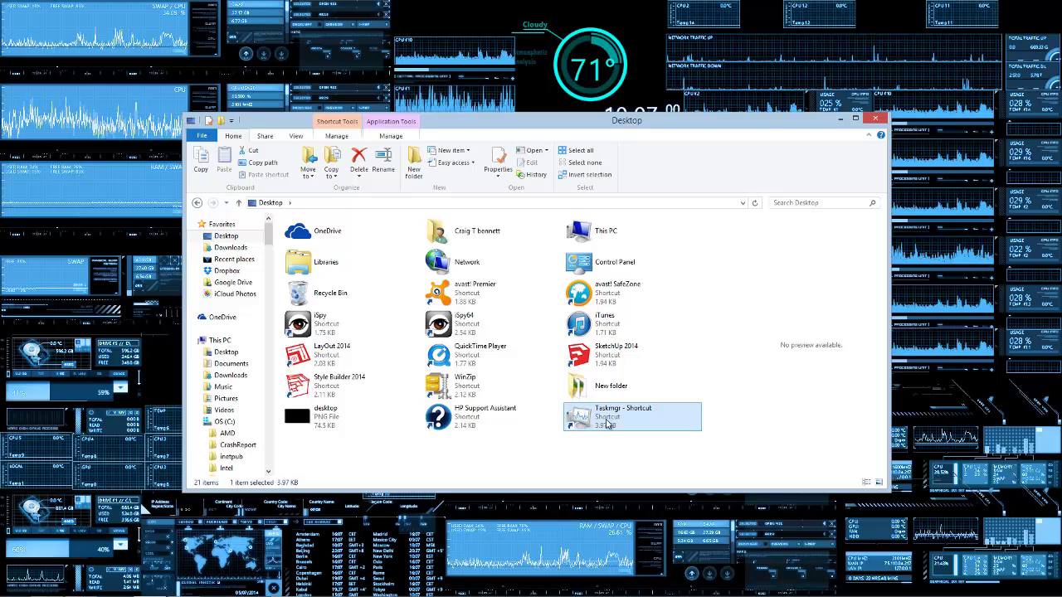
pyautogui.rightClick(607, 423)
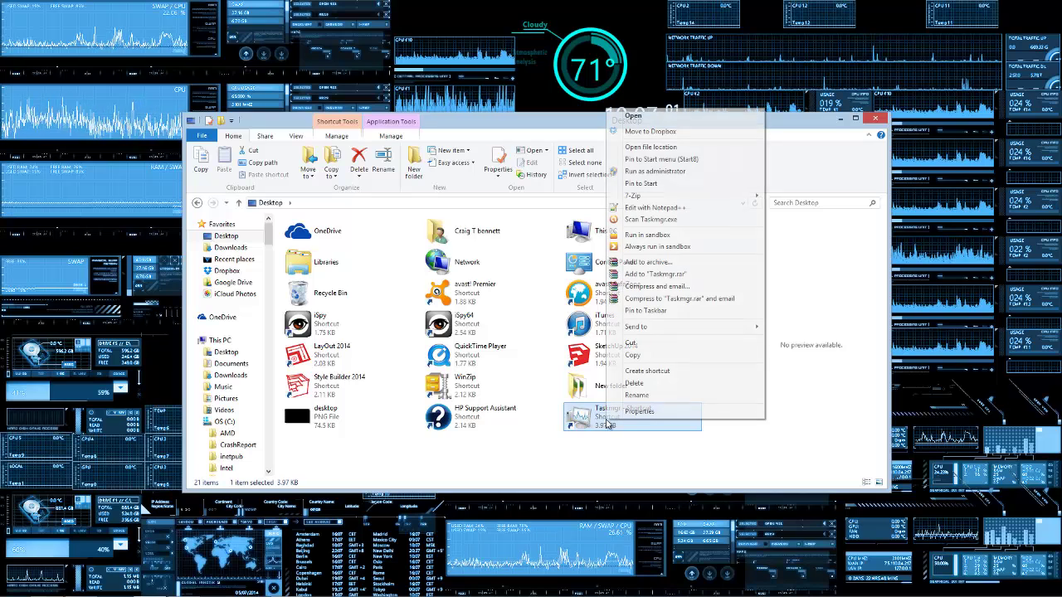
pyautogui.click(652, 344)
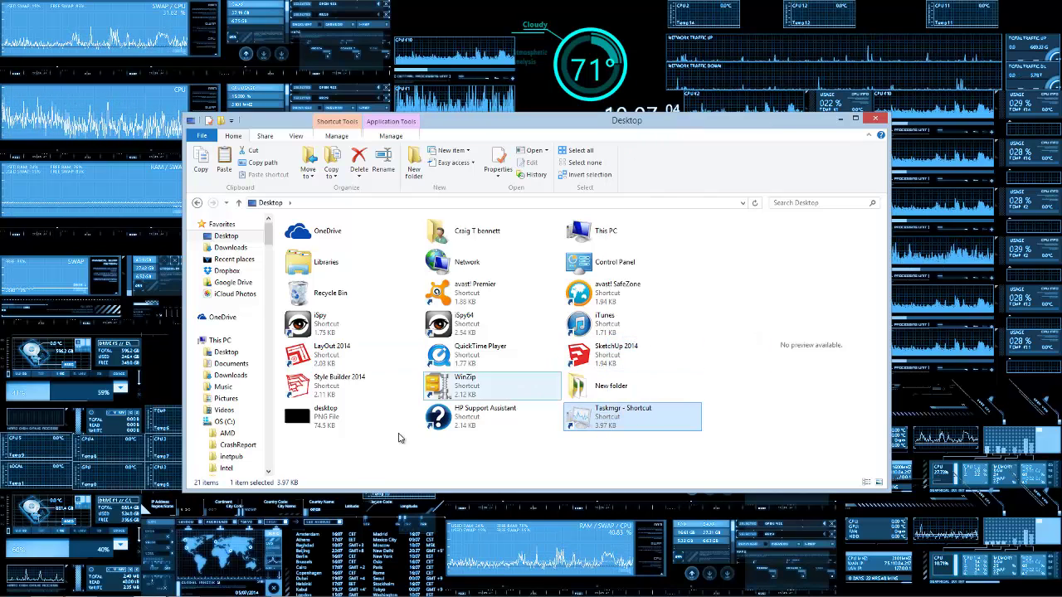
# Open the Startup folder from the Start menu's list of all programs in its own Explorer window.
pyautogui.click(14, 586)
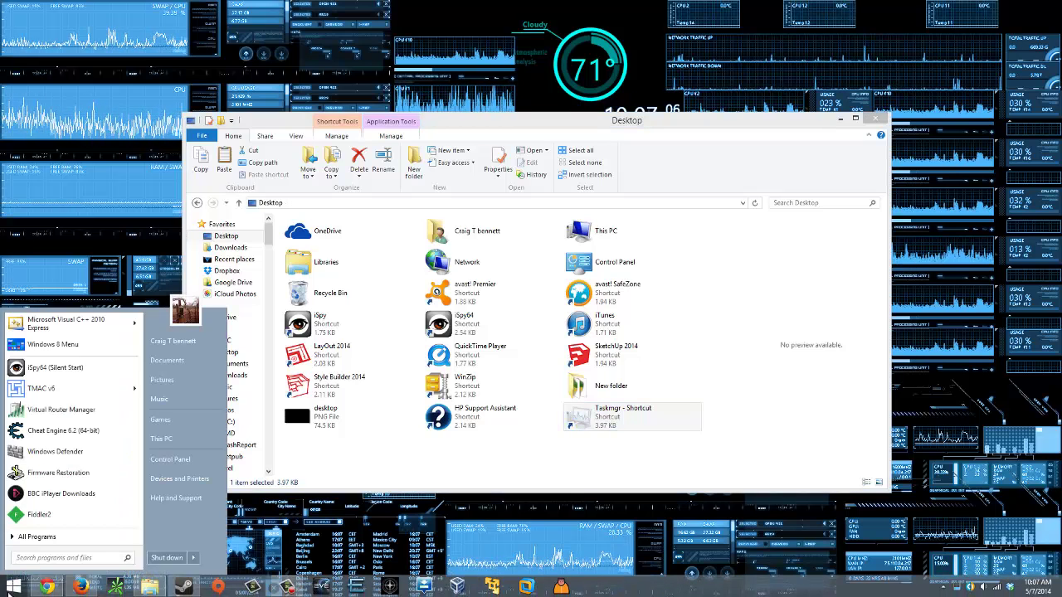
pyautogui.click(36, 536)
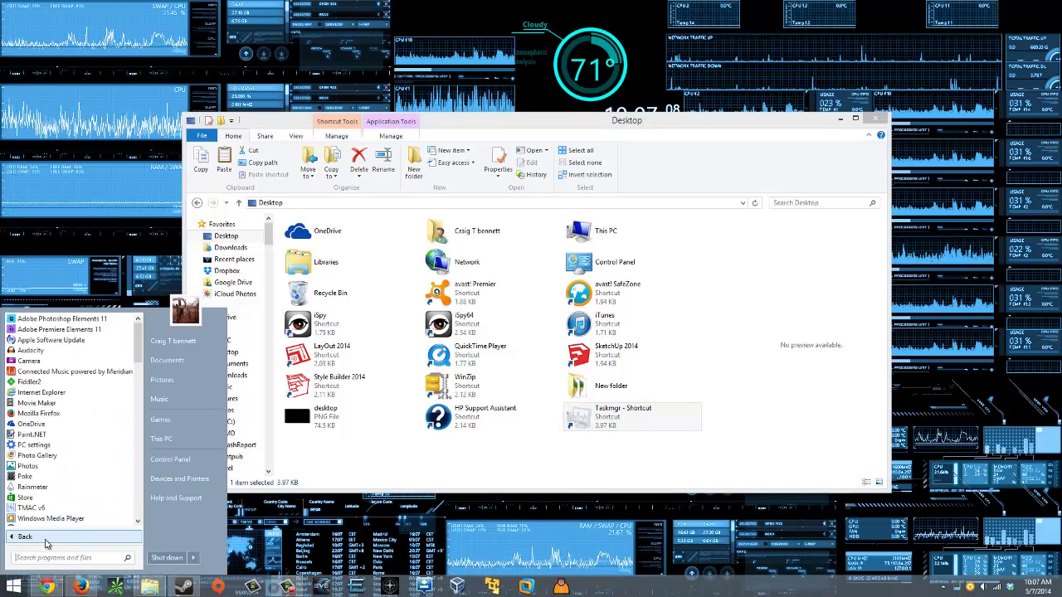
pyautogui.scroll(-10, 89, 498)
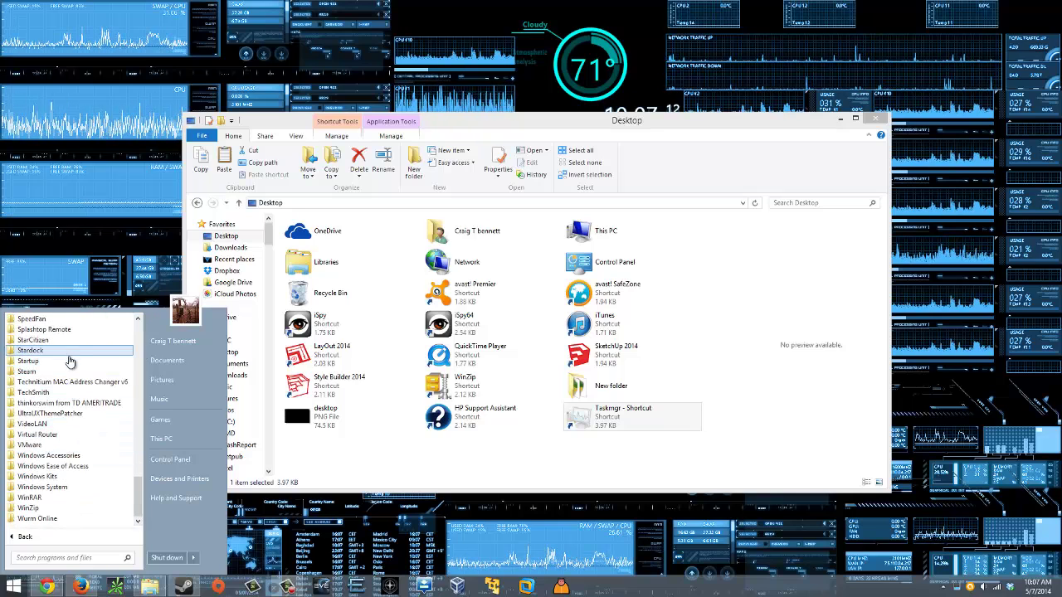
pyautogui.rightClick(68, 365)
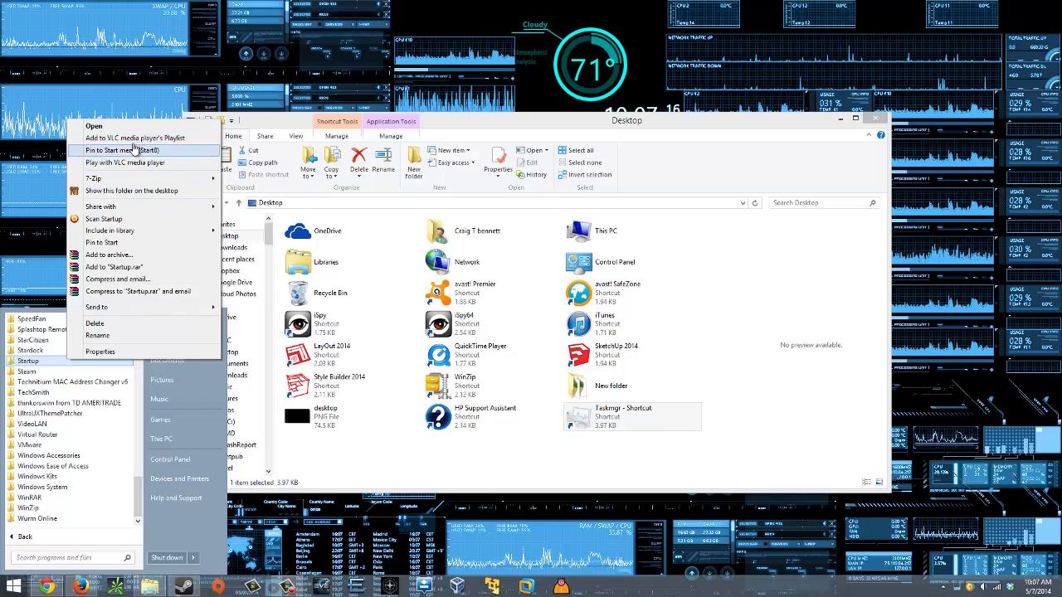
pyautogui.click(93, 126)
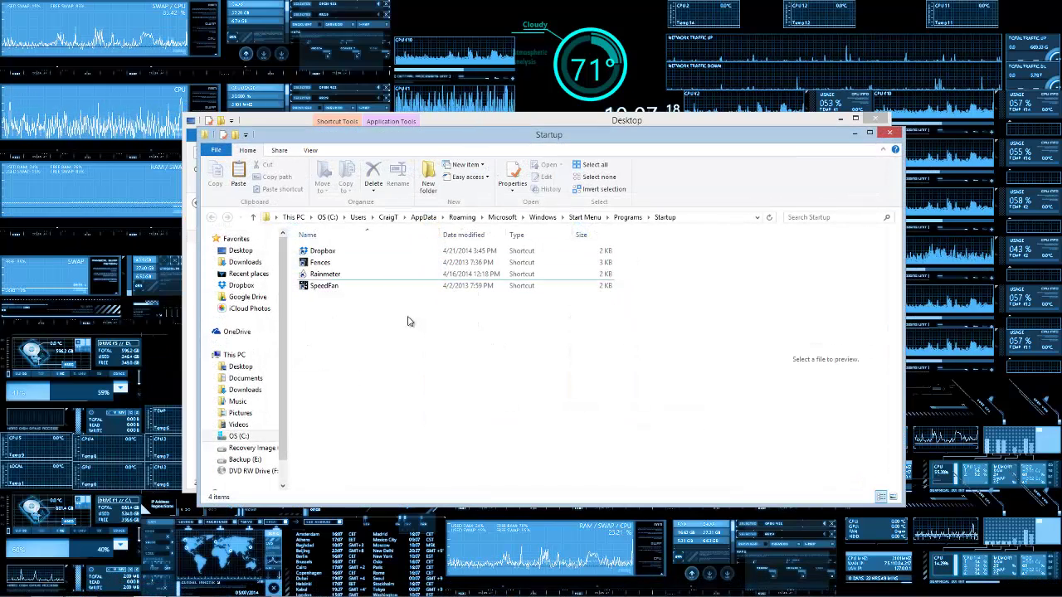
# Paste the cut Taskmgr shortcut into the Startup folder.
pyautogui.rightClick(395, 342)
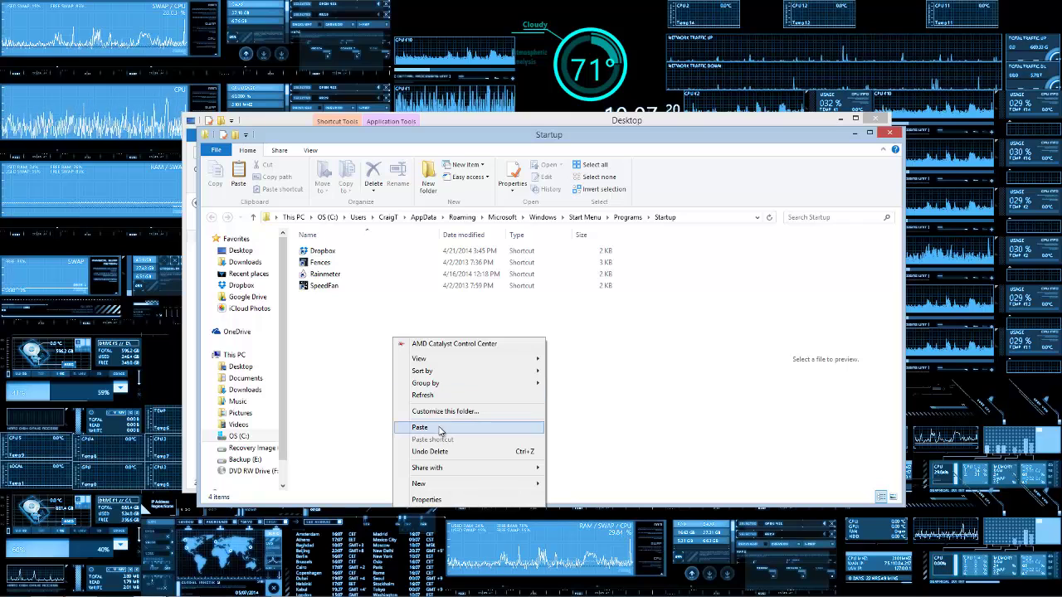
pyautogui.click(433, 428)
pyautogui.click(509, 378)
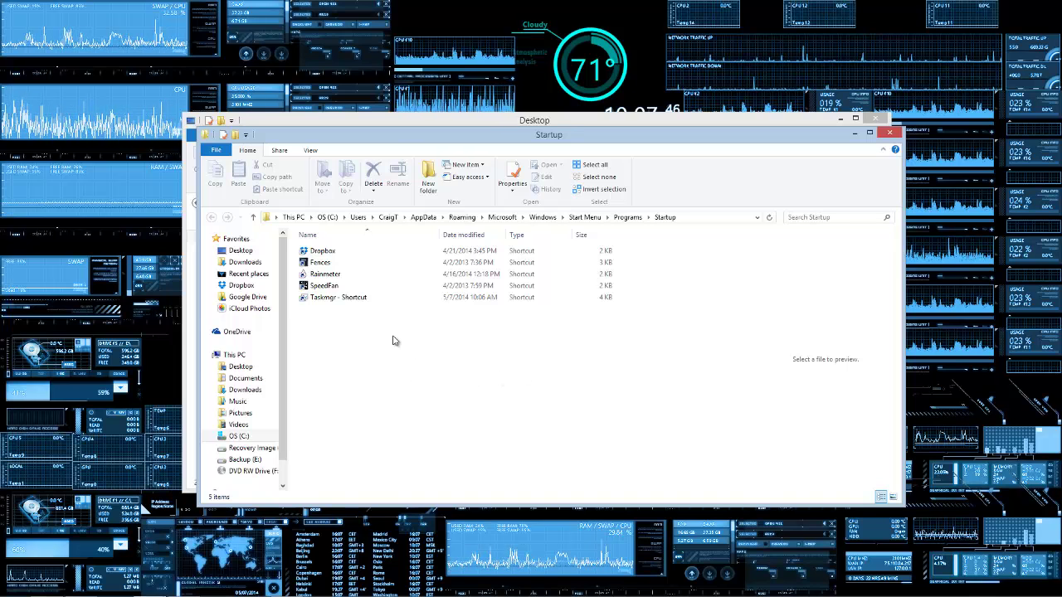
# Set the Taskmgr shortcut in the Startup folder to run Minimized and apply the change.
pyautogui.rightClick(355, 303)
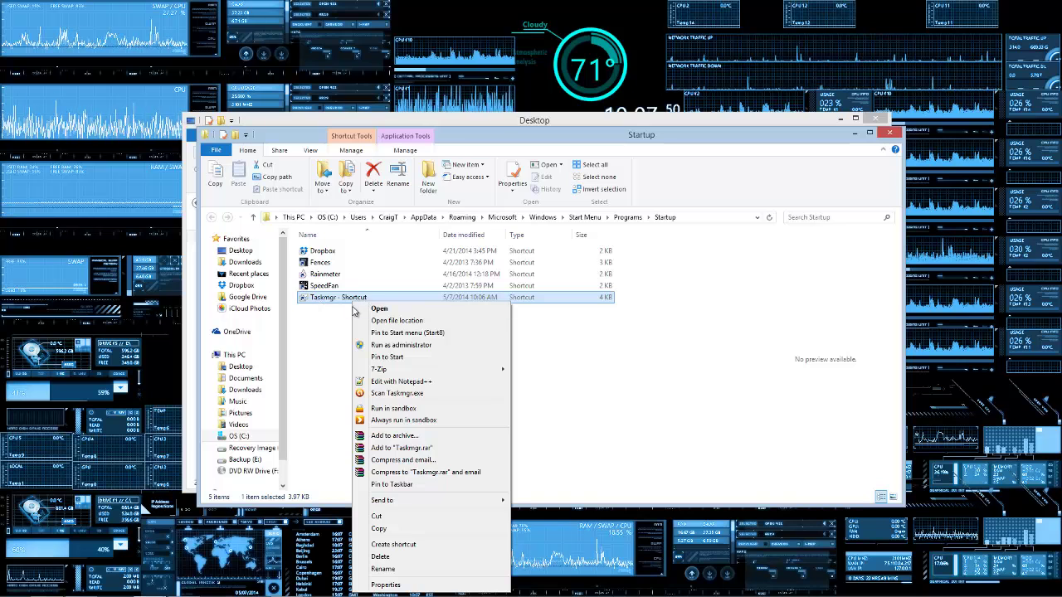
pyautogui.click(417, 584)
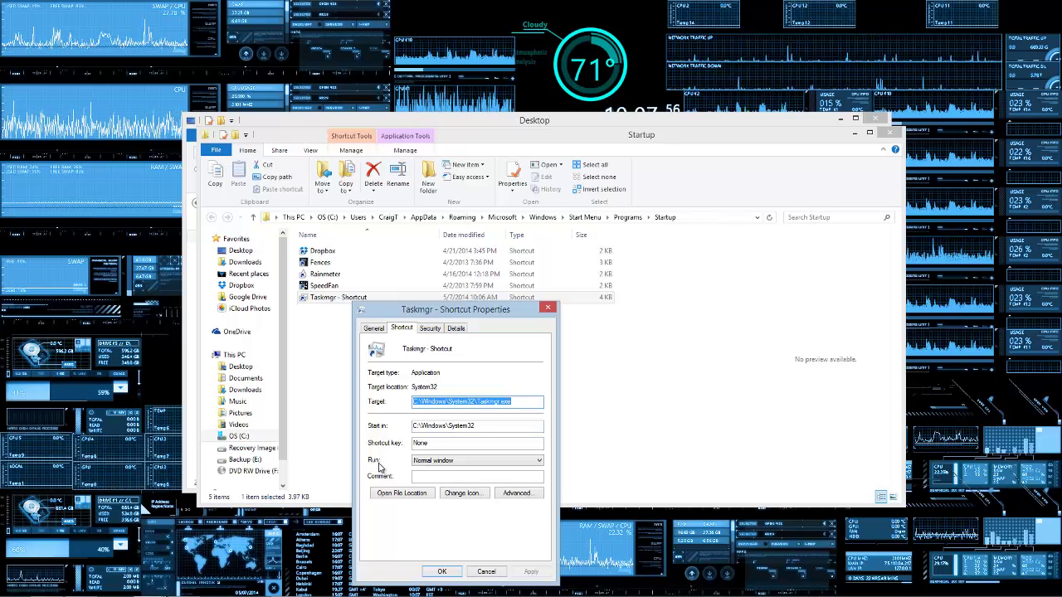
pyautogui.click(424, 463)
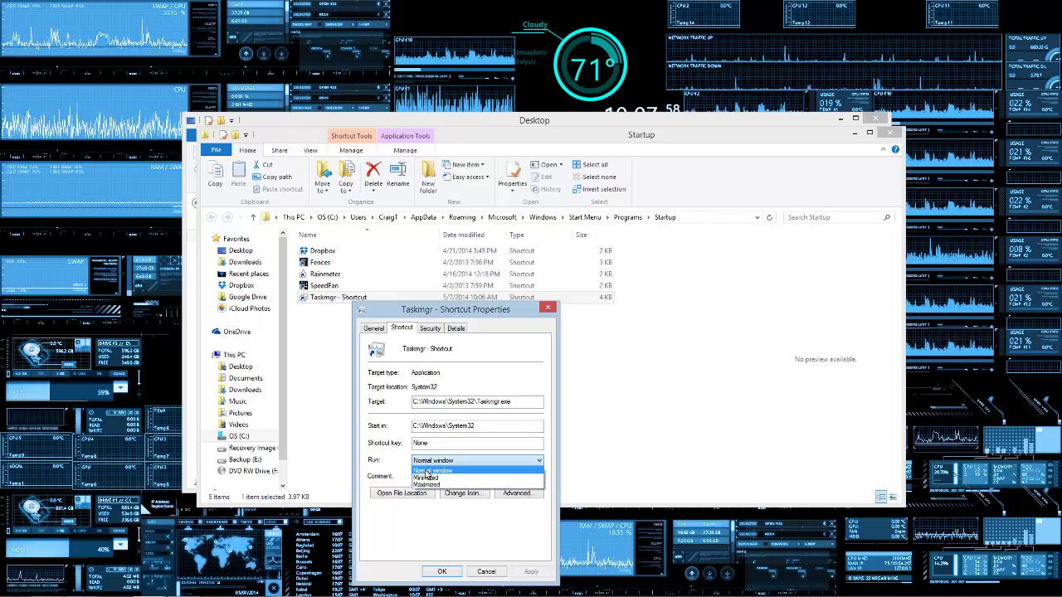
pyautogui.click(449, 478)
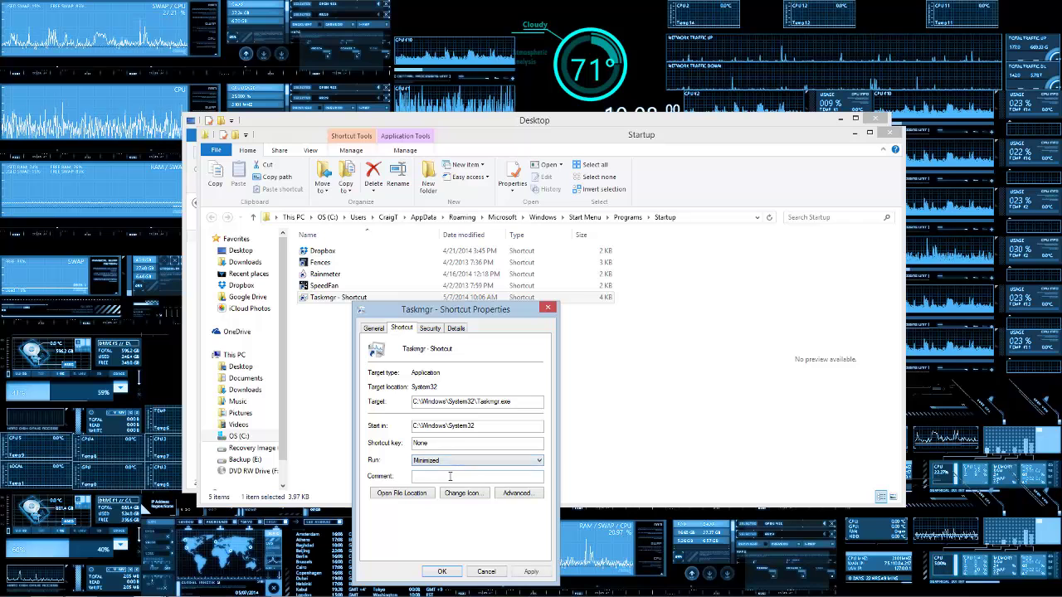
pyautogui.click(441, 571)
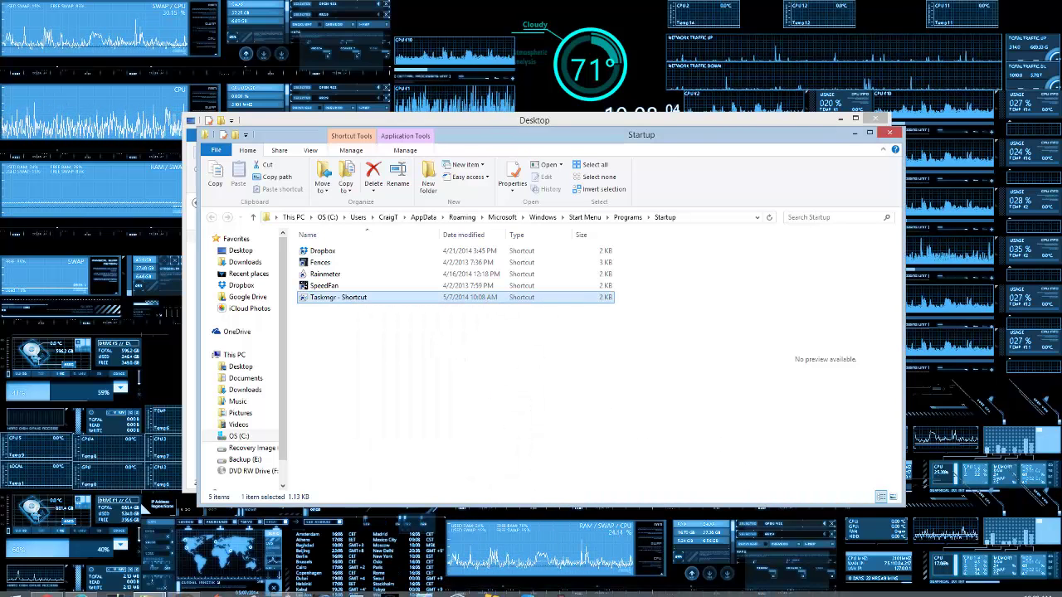
# Test the Startup shortcut by restarting Task Manager with it, showing its window and hiding it in the notification area.
pyautogui.rightClick(977, 590)
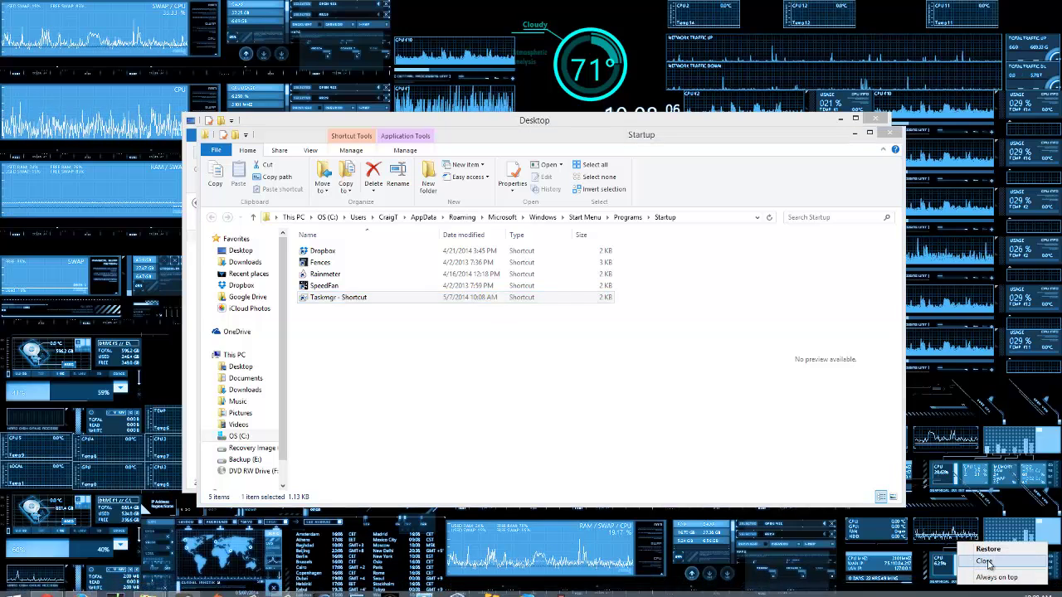
pyautogui.click(986, 562)
pyautogui.click(385, 297)
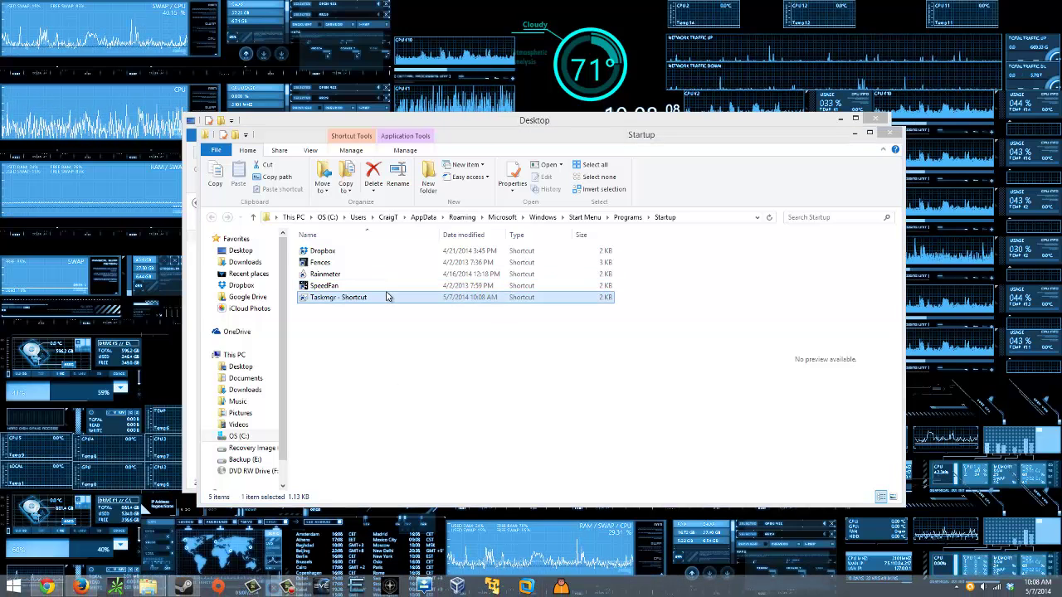
pyautogui.doubleClick(385, 297)
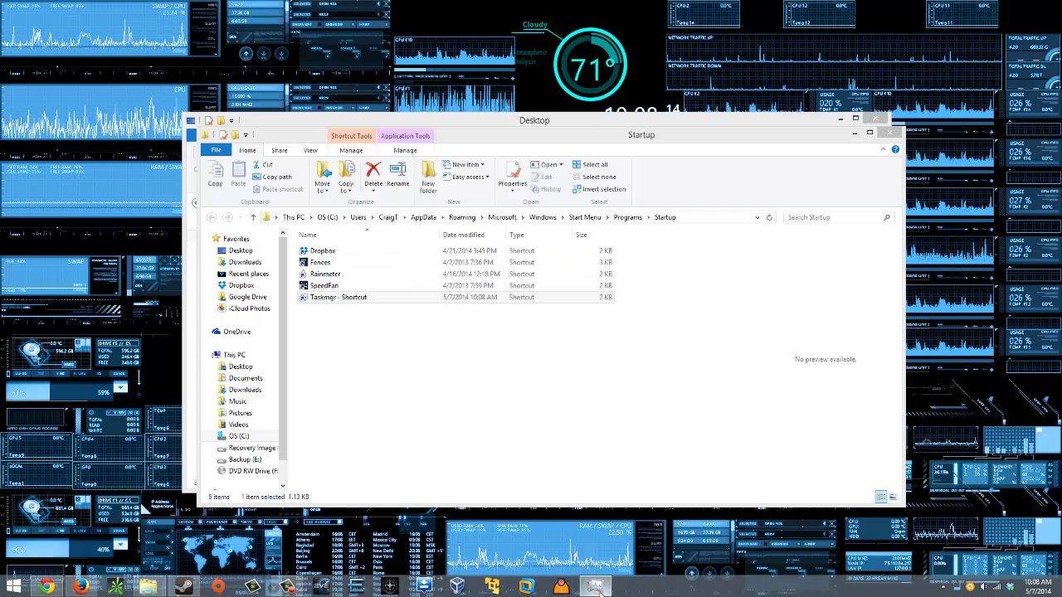
pyautogui.click(596, 588)
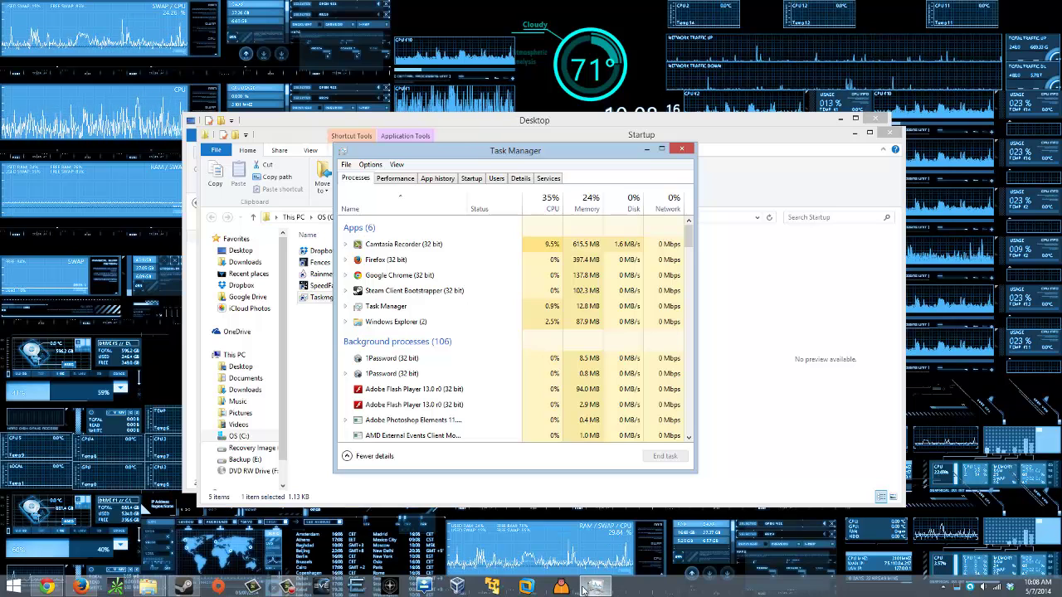
pyautogui.moveTo(589, 590)
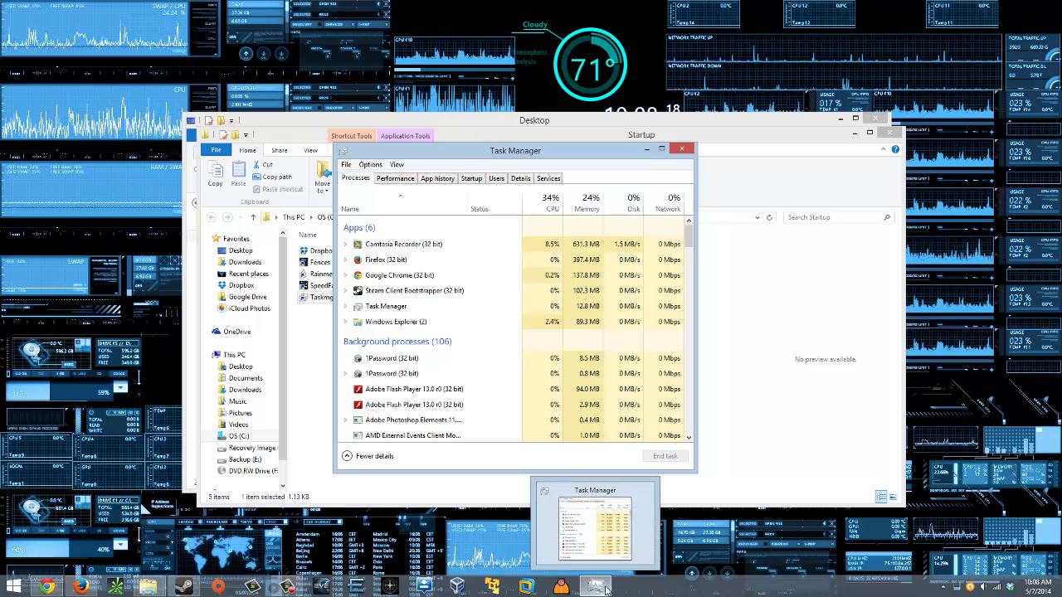
pyautogui.hotkey('alt', 'F4')
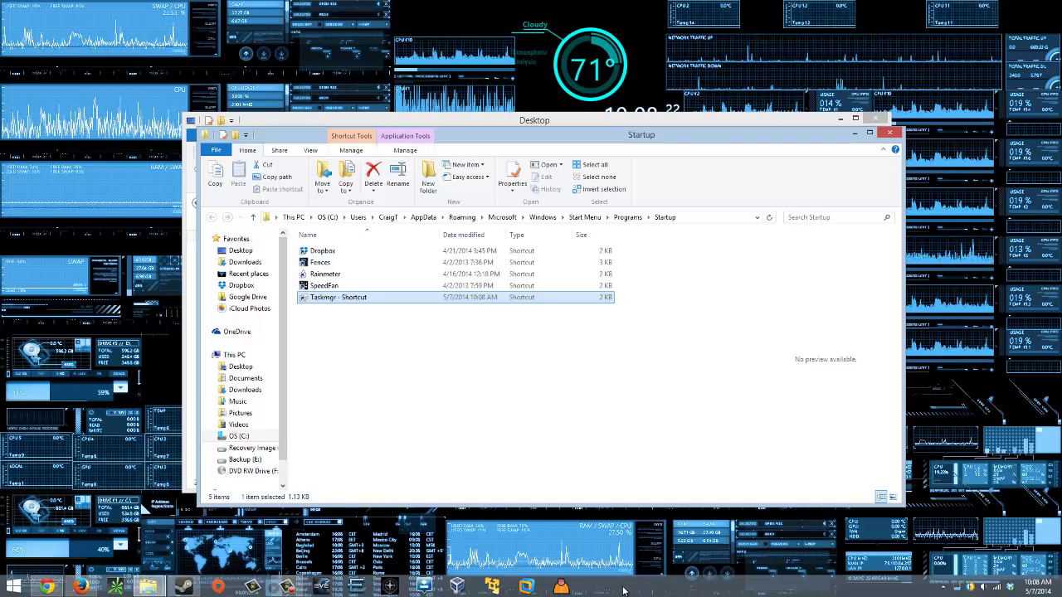
# Close Task Manager again, relaunch it from Taskmgr - Shortcut, and send its window to the notification area.
pyautogui.click(960, 592)
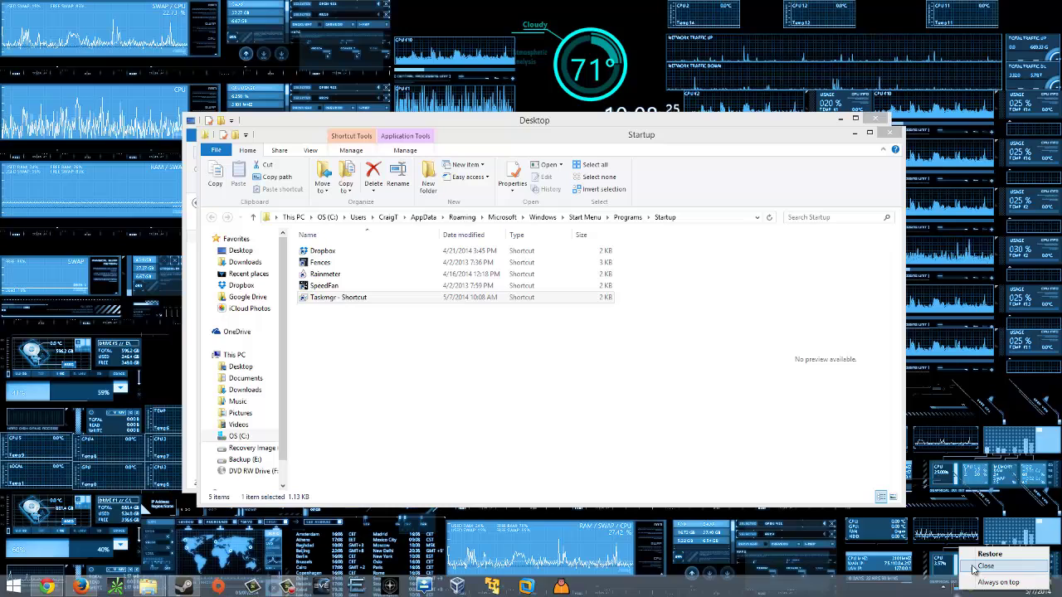
pyautogui.doubleClick(491, 301)
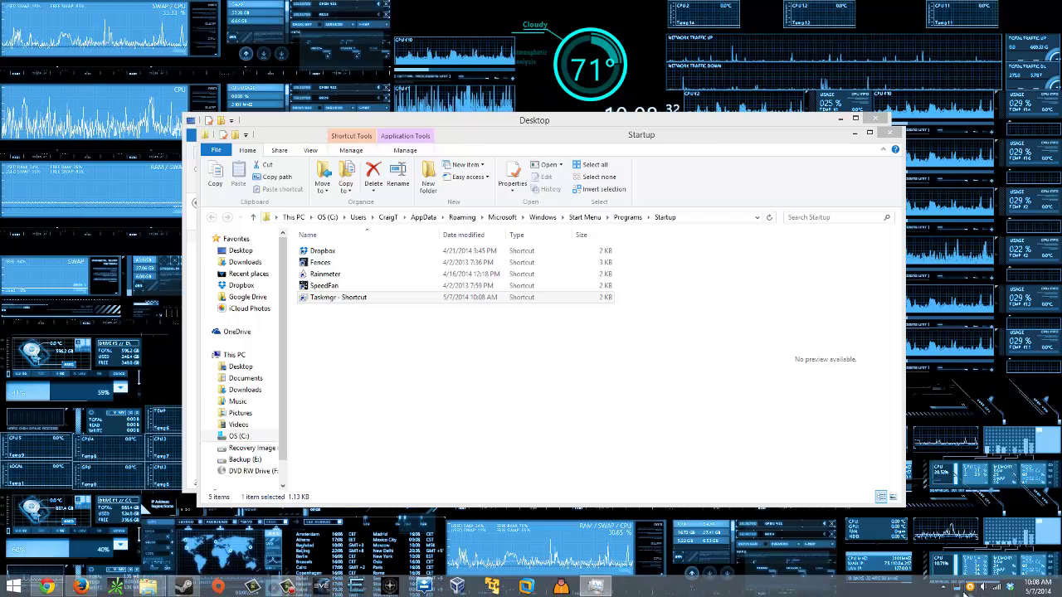
pyautogui.click(596, 588)
pyautogui.click(596, 587)
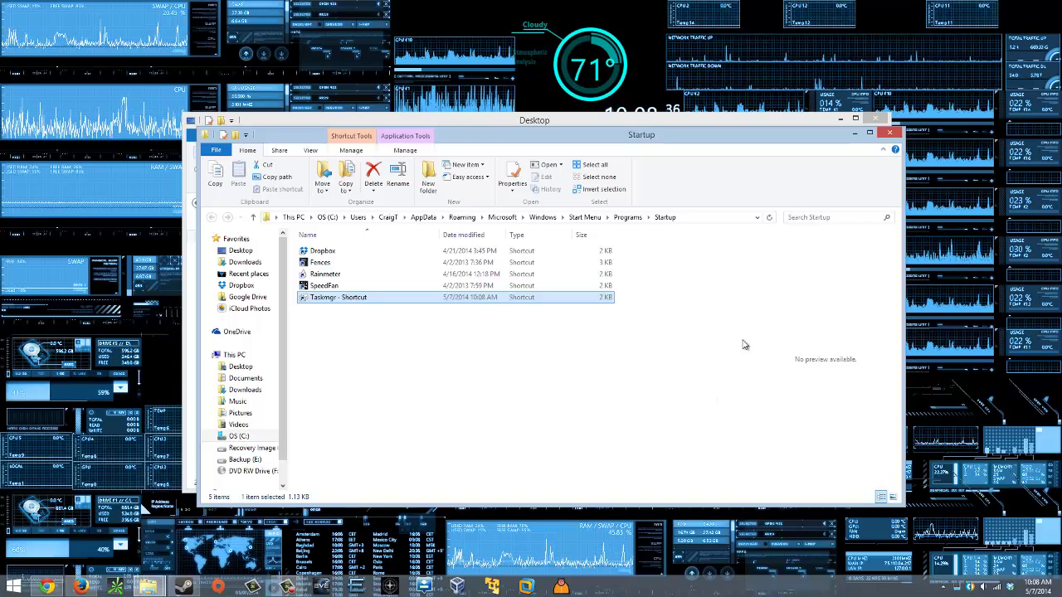
# Close the Startup and Desktop folder windows and check Task Manager's resource summary in the notification area.
pyautogui.click(890, 135)
pyautogui.click(876, 119)
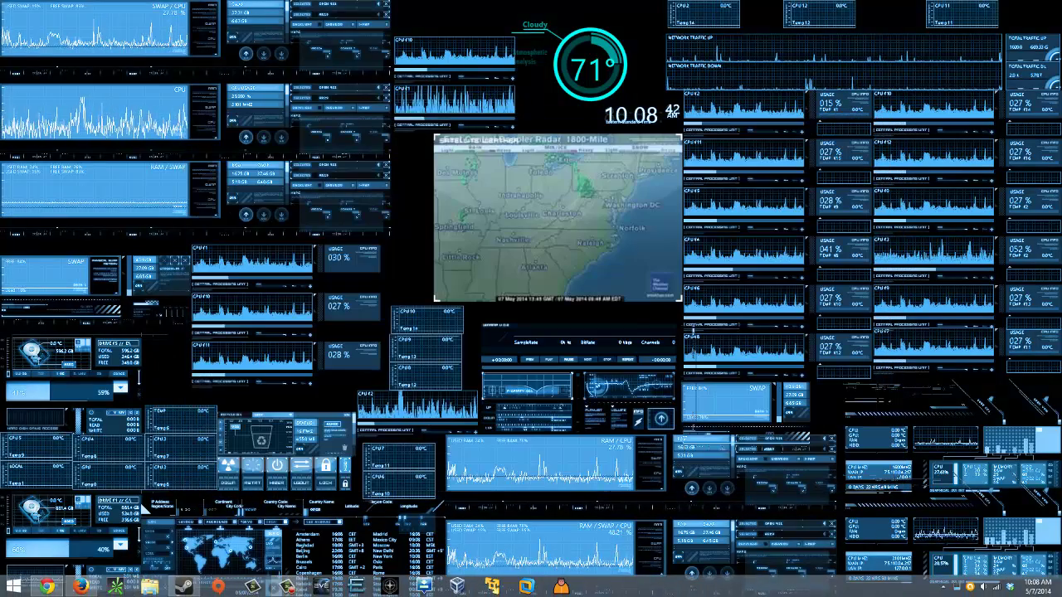
pyautogui.moveTo(958, 591)
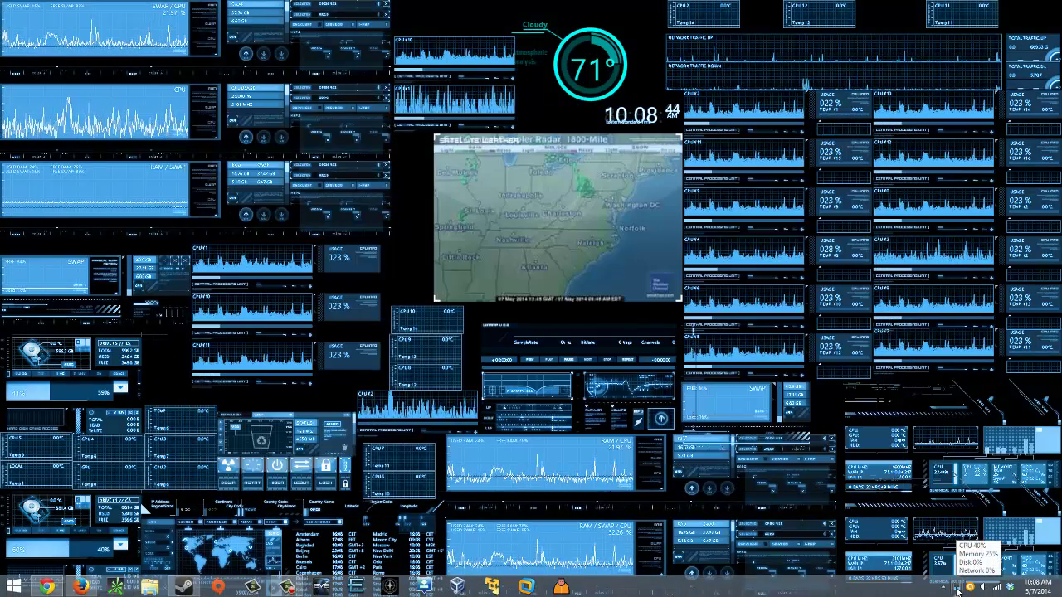